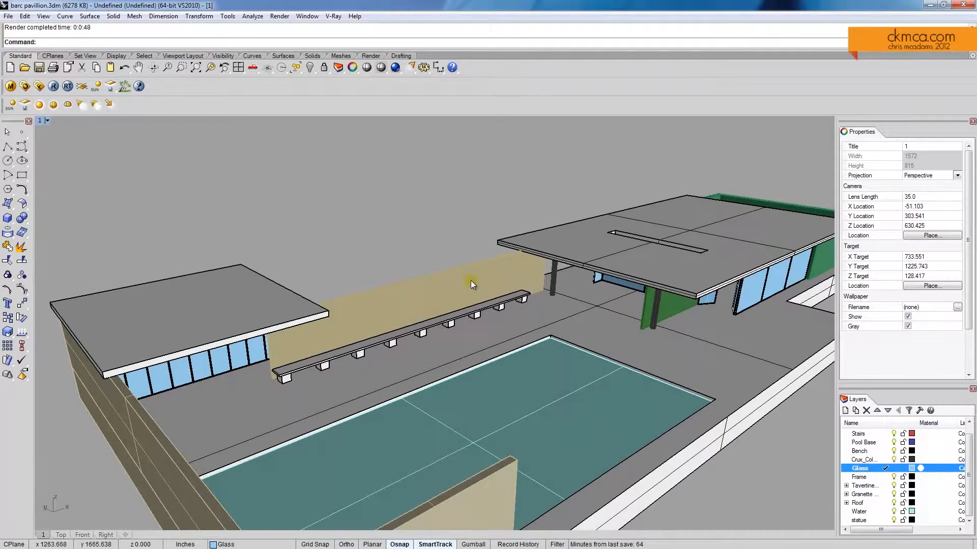
Look around the pavilion model and review the last render in the V-Ray frame buffer
mouse_move(471, 280)
right_down()
mouse_move(513, 283)
mouse_move(454, 279)
right_up()
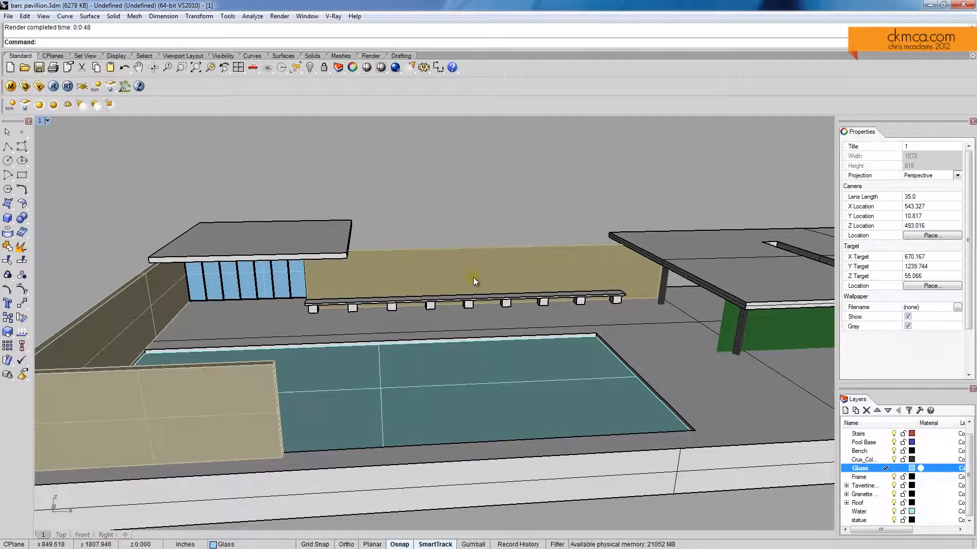
shift+right_drag(514, 285, 611, 286)
scroll(426, 275, up, 6)
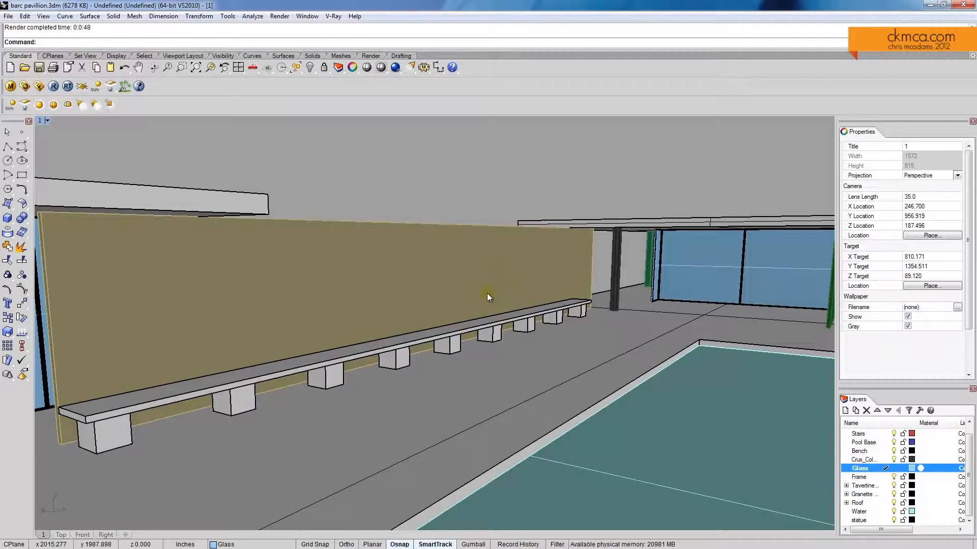
shift+right_drag(656, 290, 449, 321)
shift+right_drag(408, 401, 510, 351)
scroll(509, 348, down, 2)
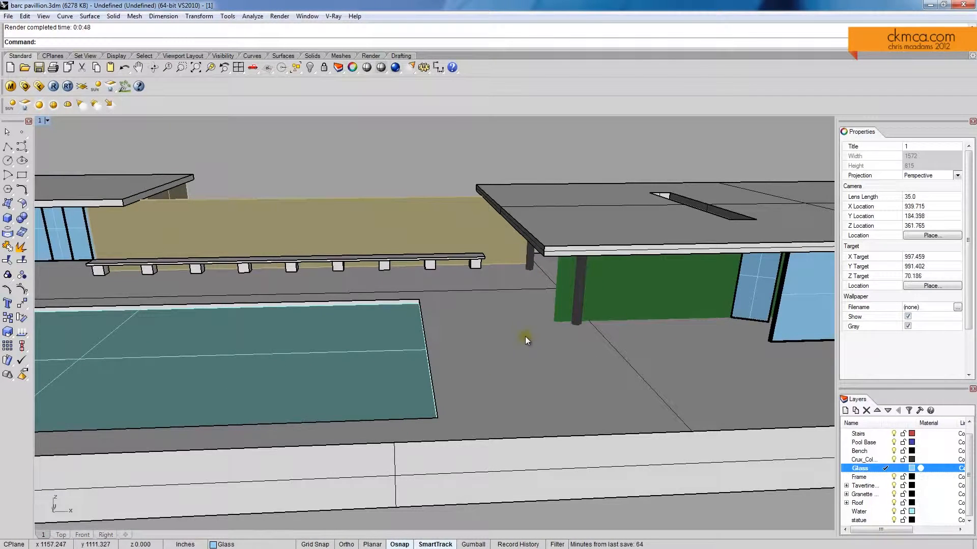
click(41, 87)
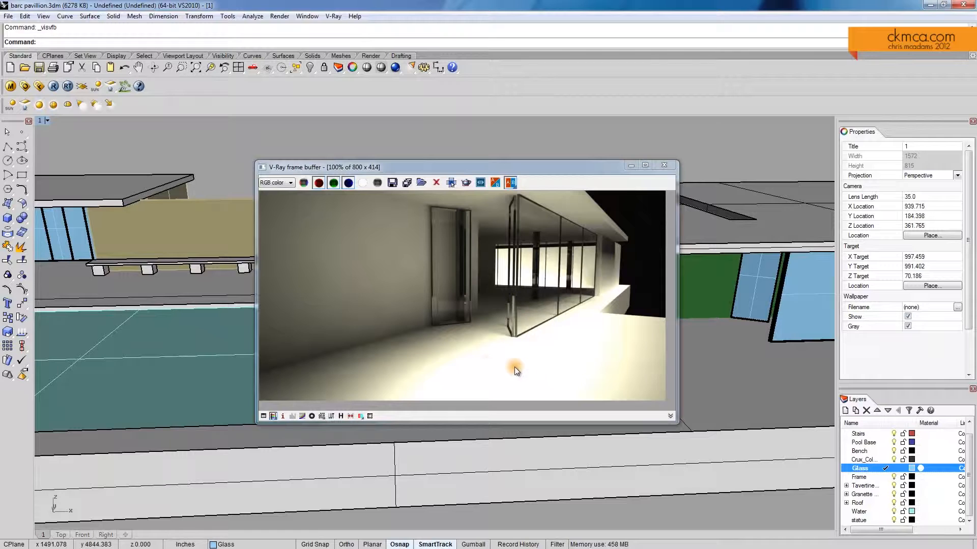
click(480, 371)
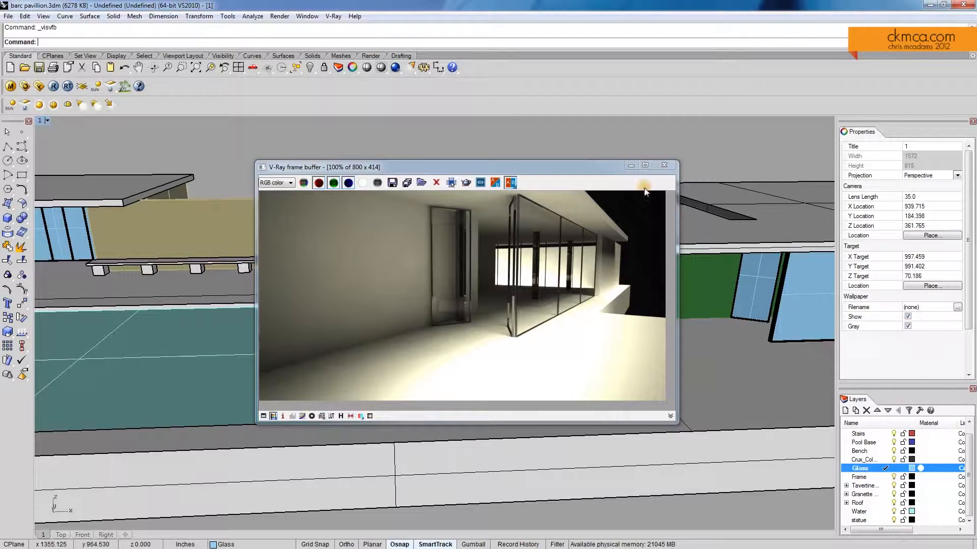
click(660, 165)
right_drag(516, 311, 361, 313)
right_drag(286, 323, 366, 321)
right_drag(372, 265, 442, 291)
click(499, 336)
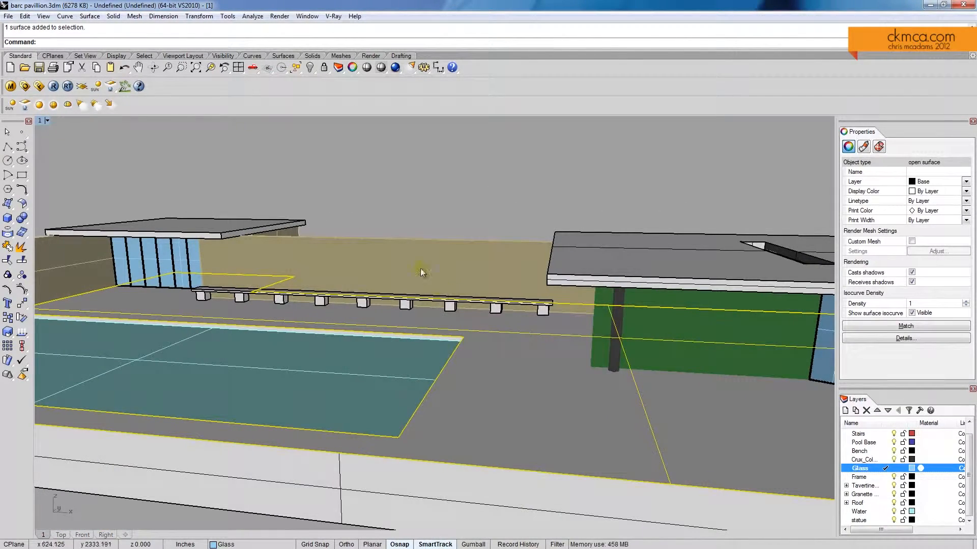
click(351, 180)
Create a new Standard material in the V-Ray scene materials
click(11, 86)
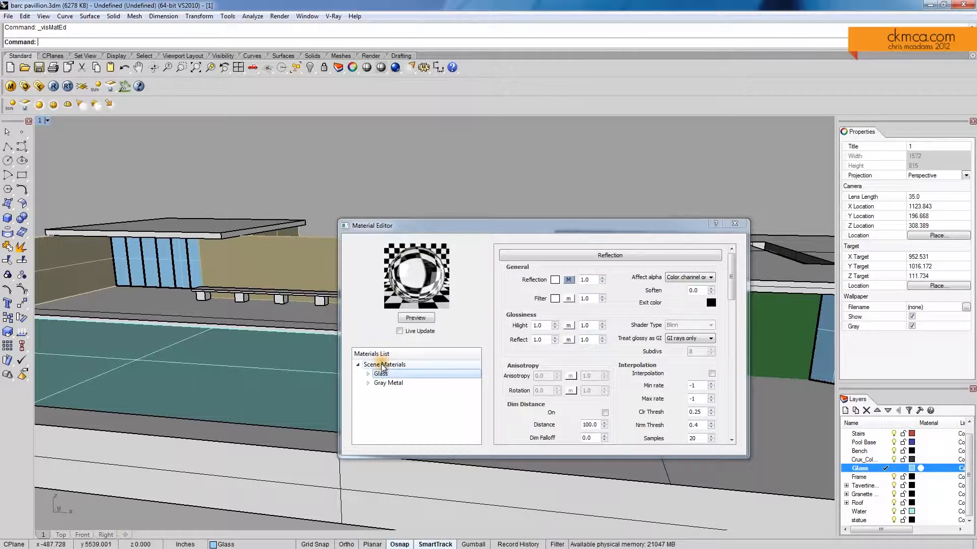
click(382, 364)
right_click(383, 365)
mouse_move(438, 371)
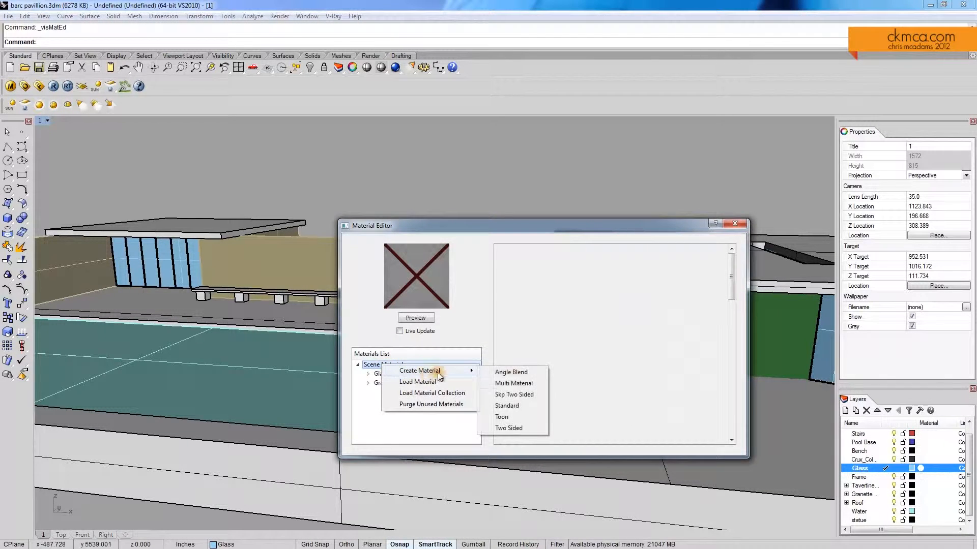
click(509, 406)
Rename the new default material as T_stone and render its preview
right_click(385, 374)
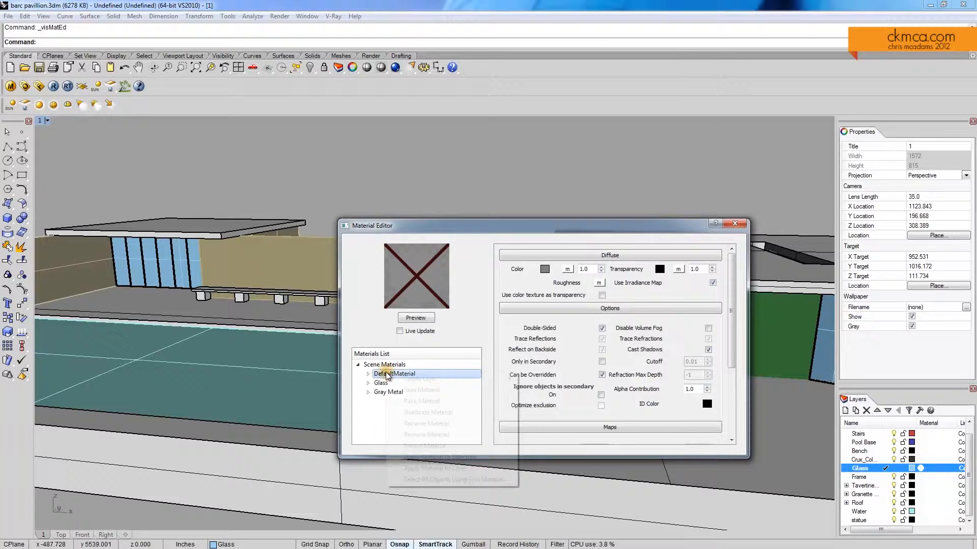
click(426, 424)
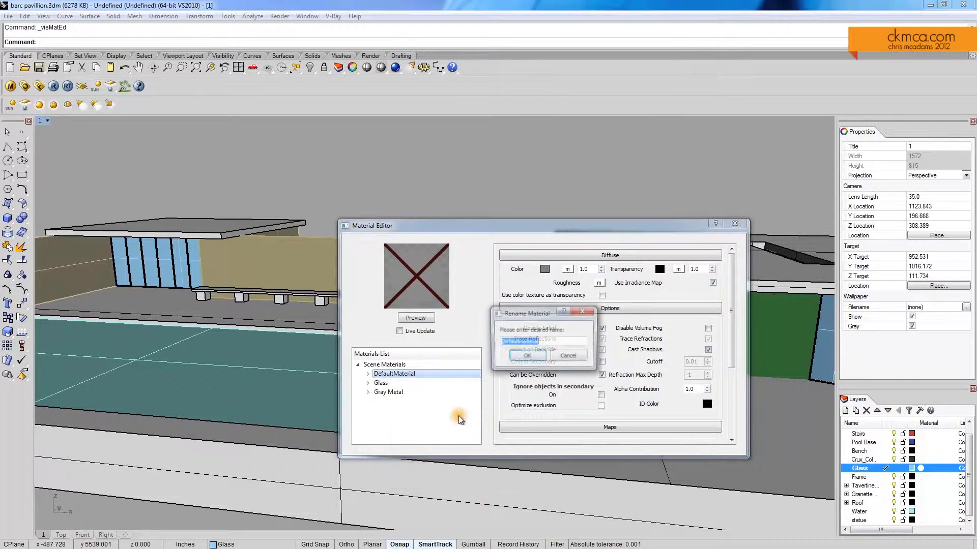
text(T_stone)
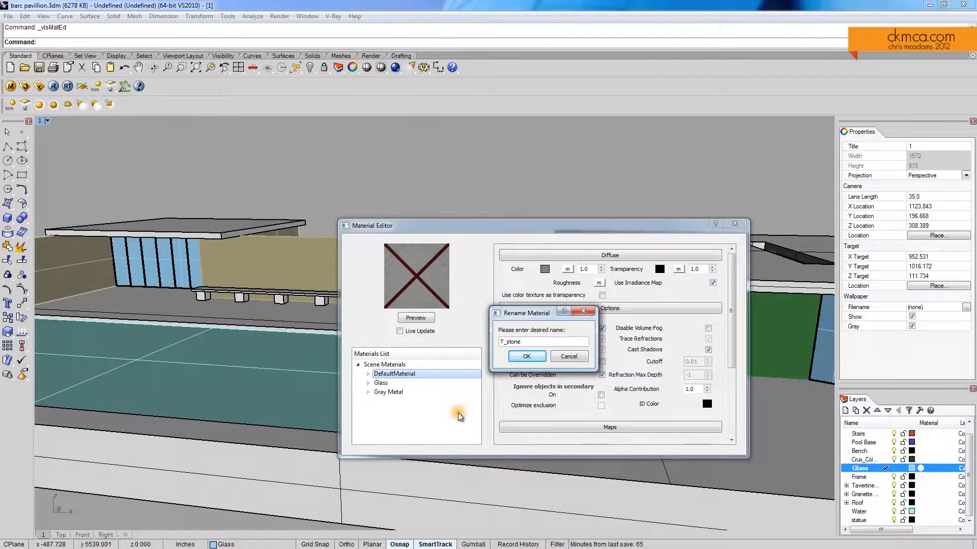
click(527, 356)
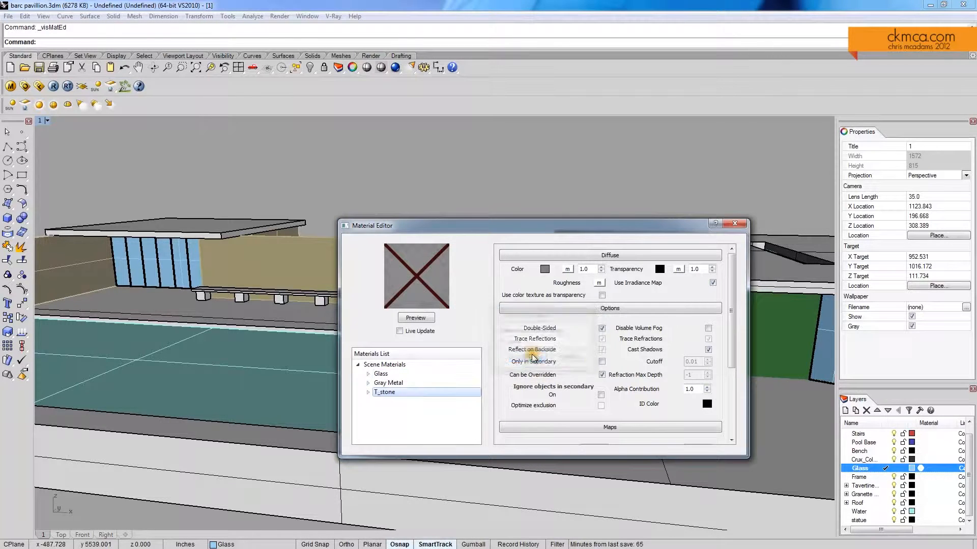
click(415, 317)
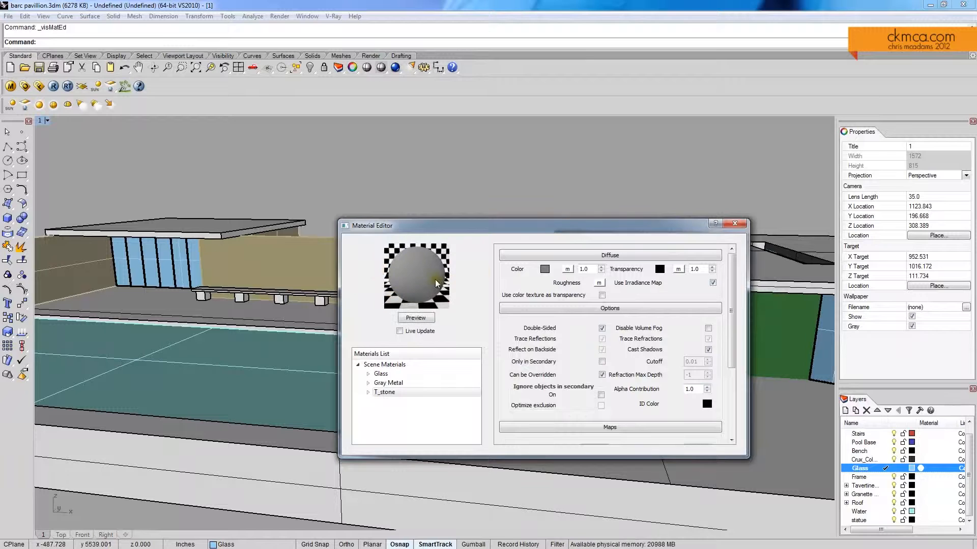
Set the diffuse color of T_stone to Red and refresh the material preview
click(545, 270)
click(463, 299)
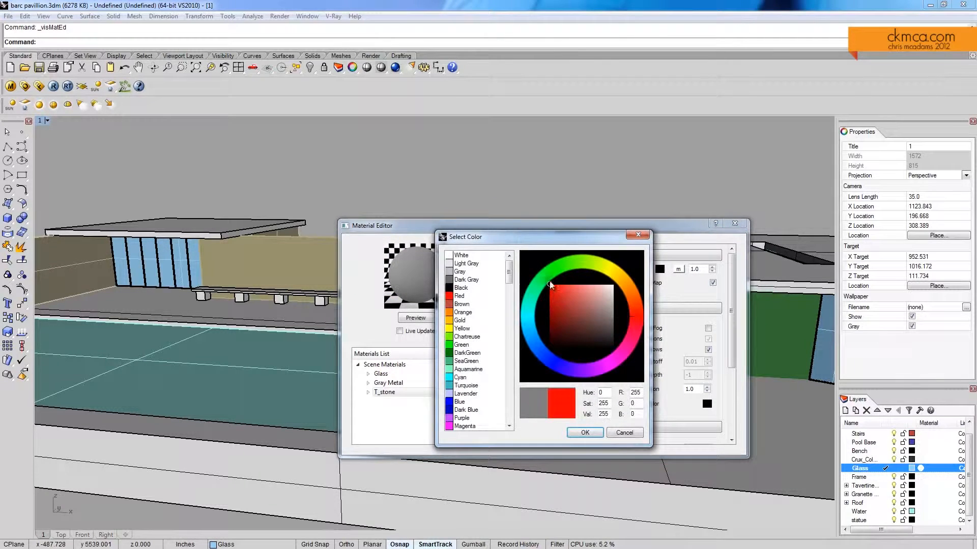
click(584, 429)
click(416, 318)
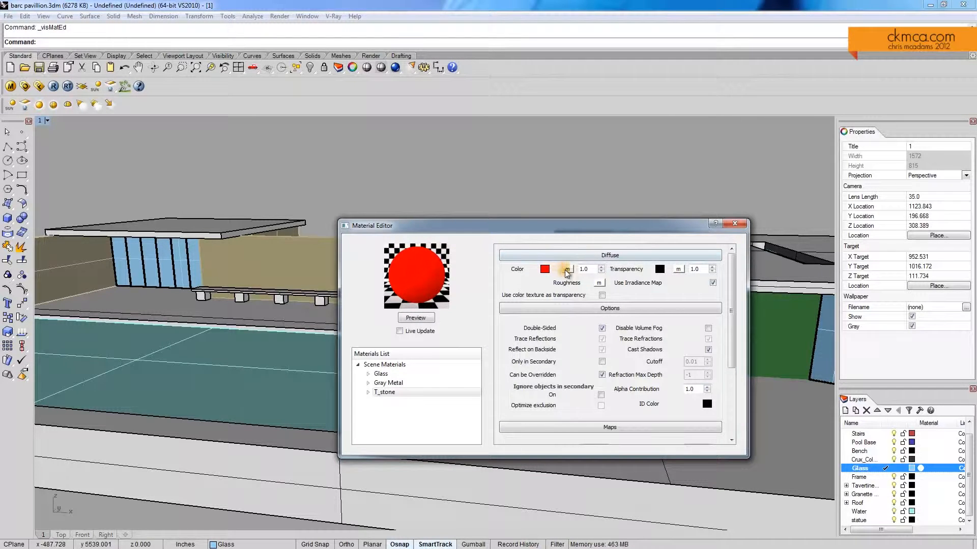
Assign a TexBitmap texture to the diffuse color map of T_stone
drag(569, 230, 519, 220)
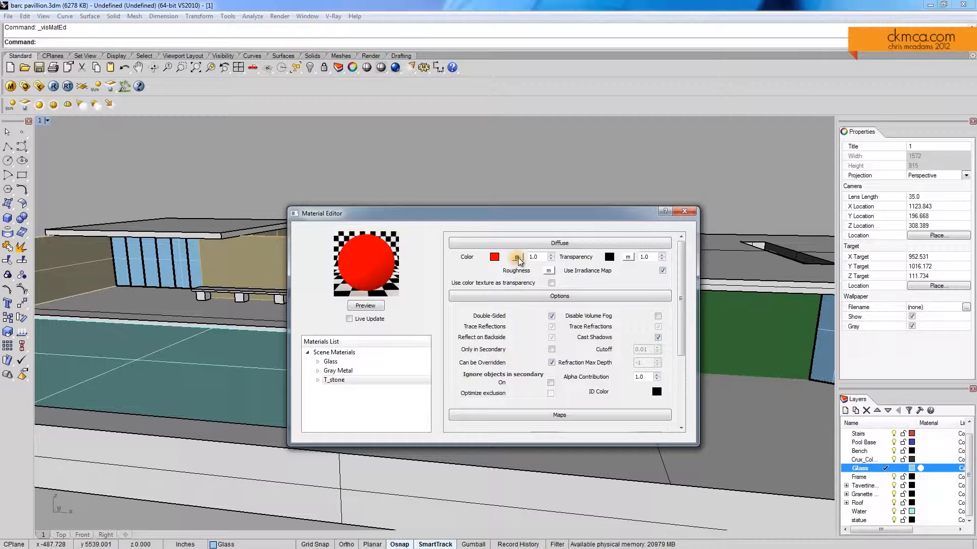
click(517, 258)
click(386, 246)
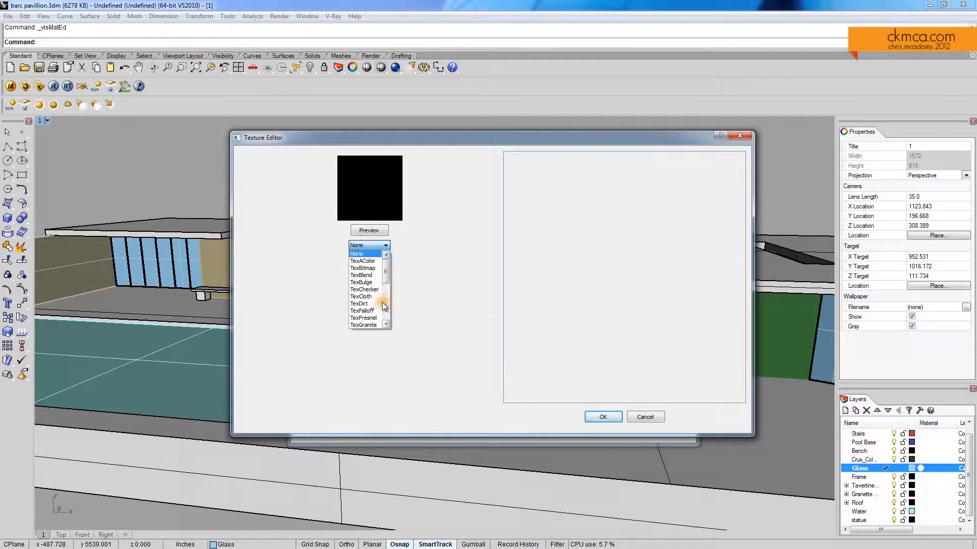
drag(387, 304, 387, 287)
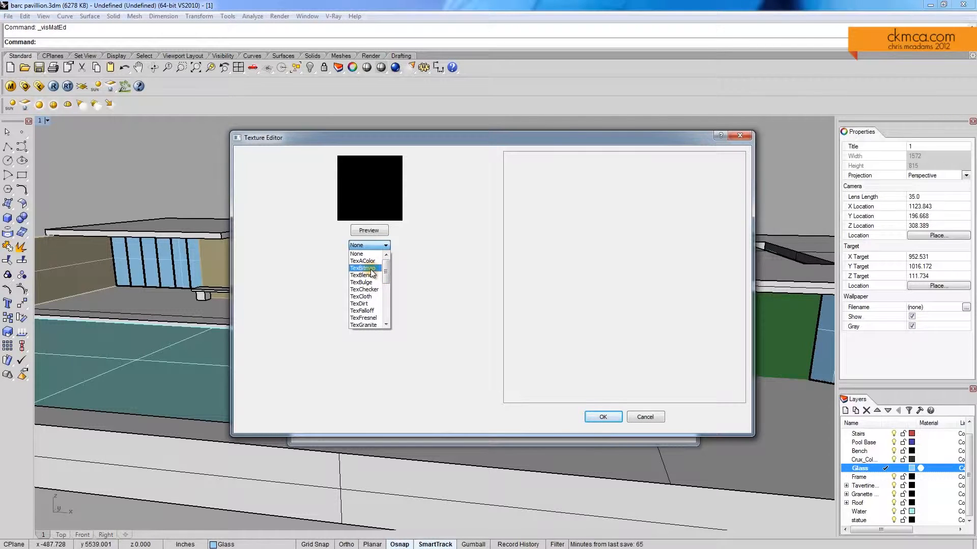
click(371, 270)
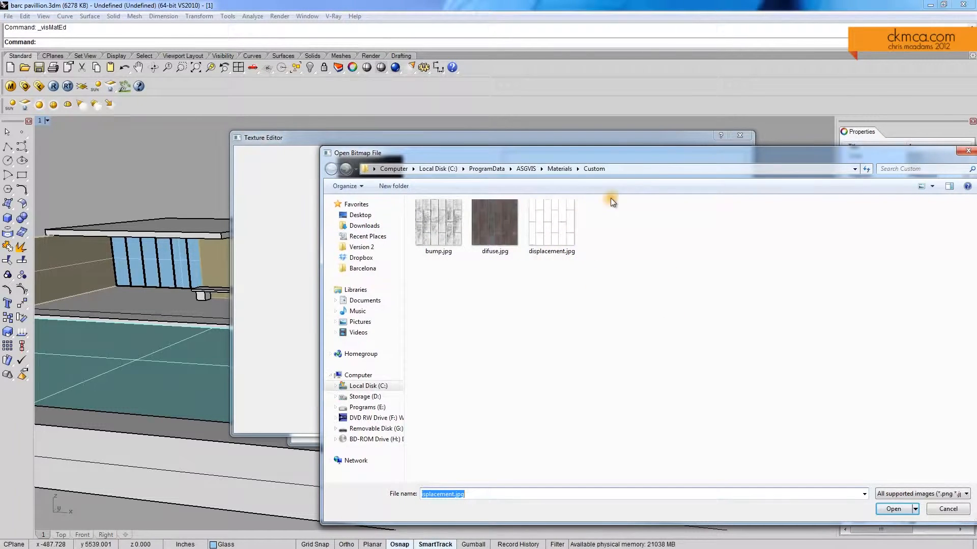
Load miestravertino2za.jpg from the Downloads folder 20060417.mies.bcn as the diffuse bitmap, then preview the texture and the material
drag(666, 155, 567, 154)
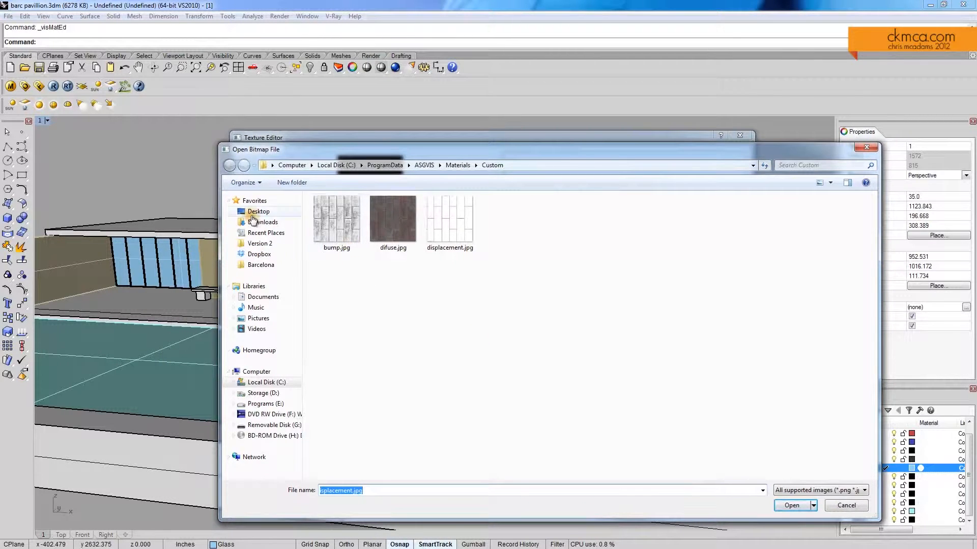
click(257, 222)
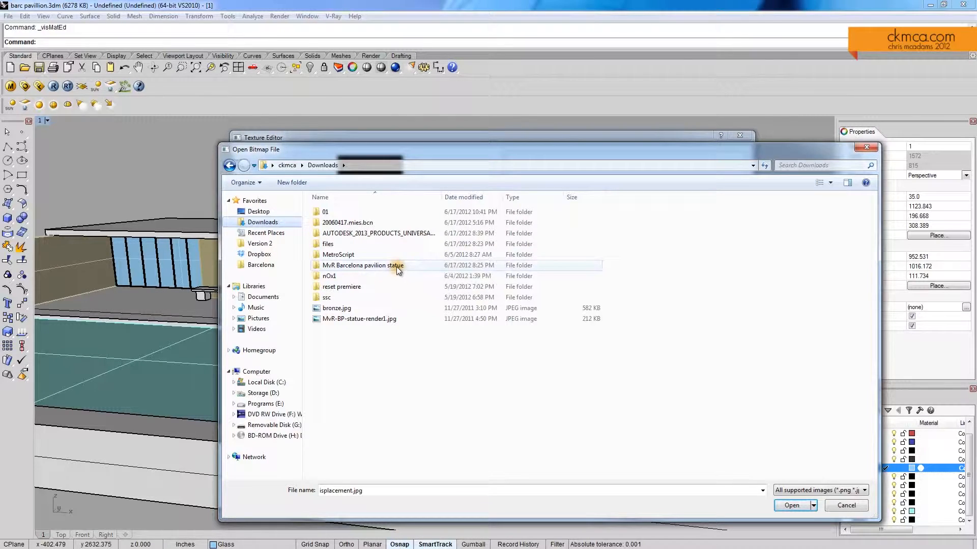
double_click(374, 223)
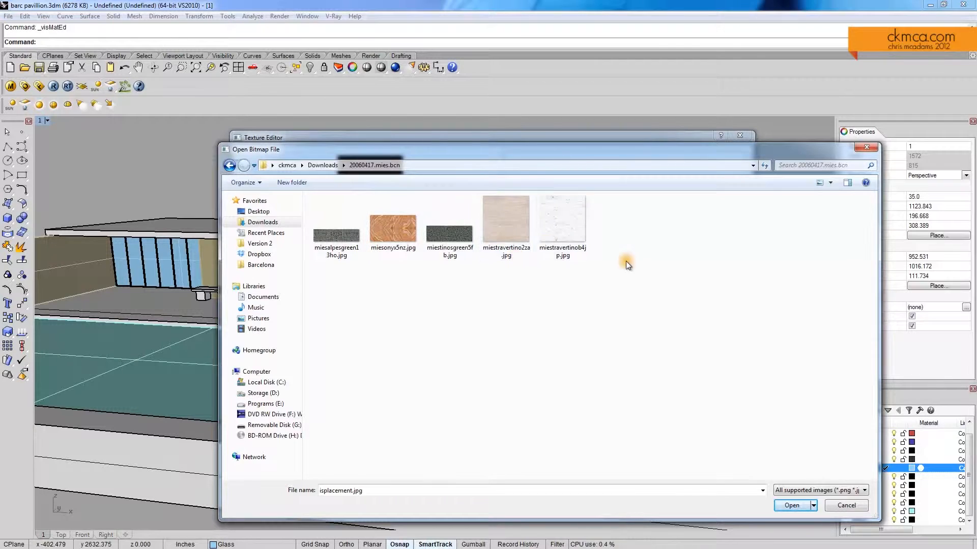
click(514, 223)
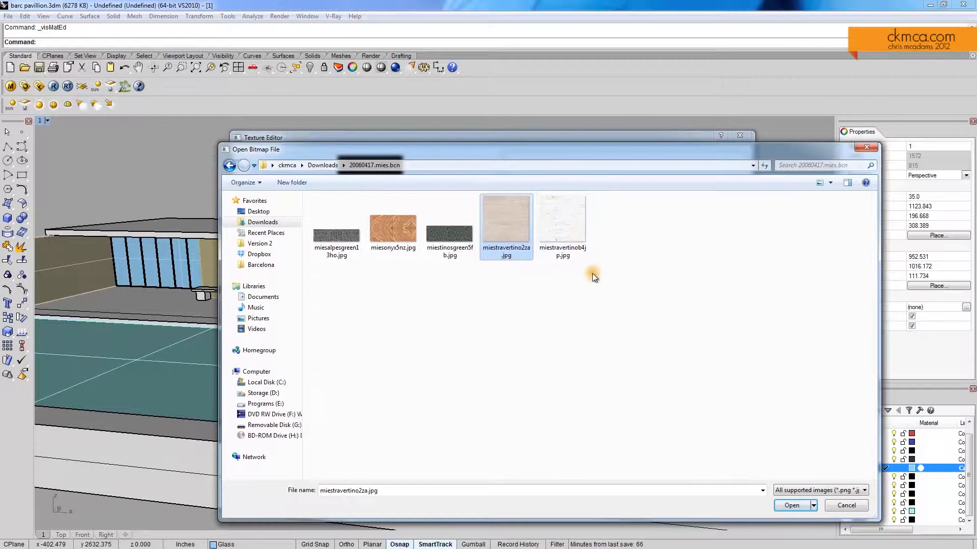
click(786, 505)
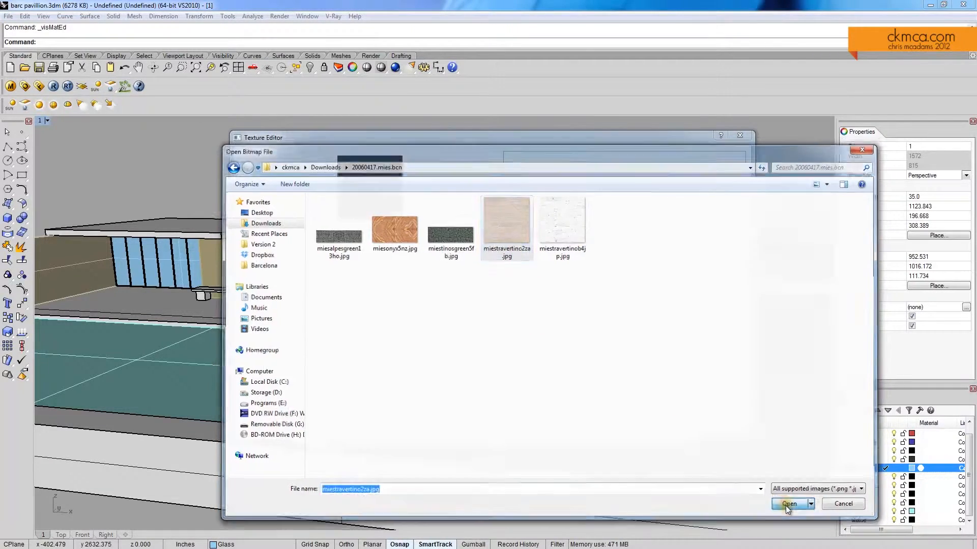
click(375, 230)
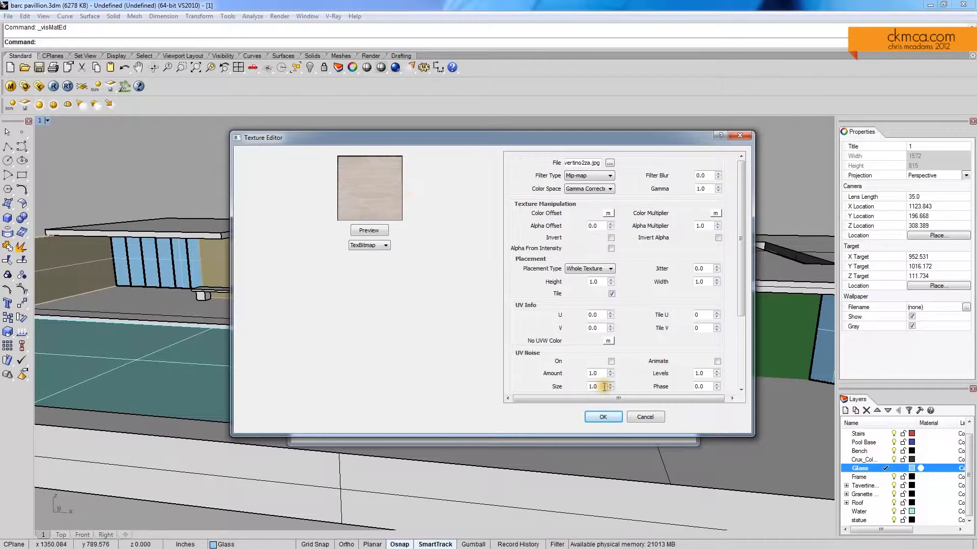
click(603, 416)
click(369, 305)
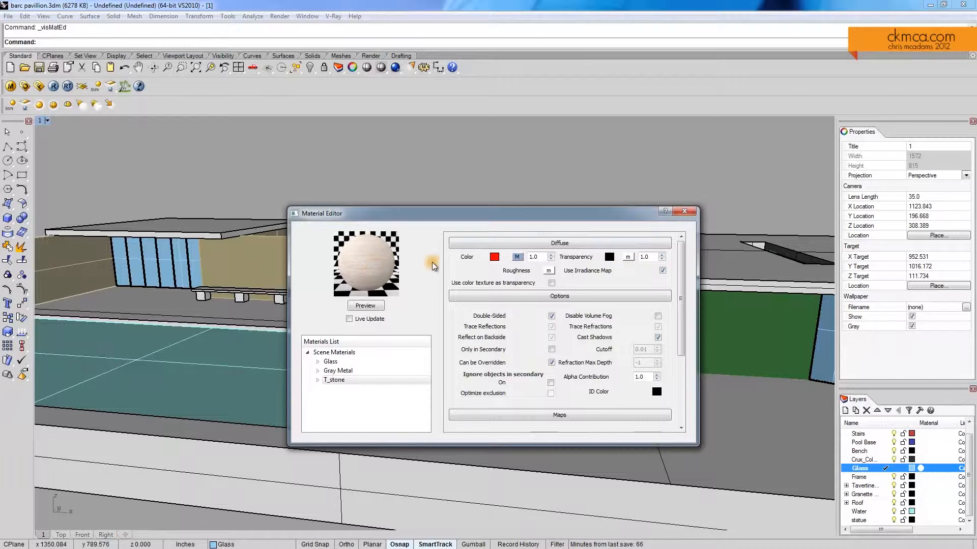
Enable the bump map of T_stone and assign a TexBitmap texture to it
mouse_move(682, 319)
mouse_down()
mouse_move(683, 330)
mouse_move(683, 309)
mouse_up()
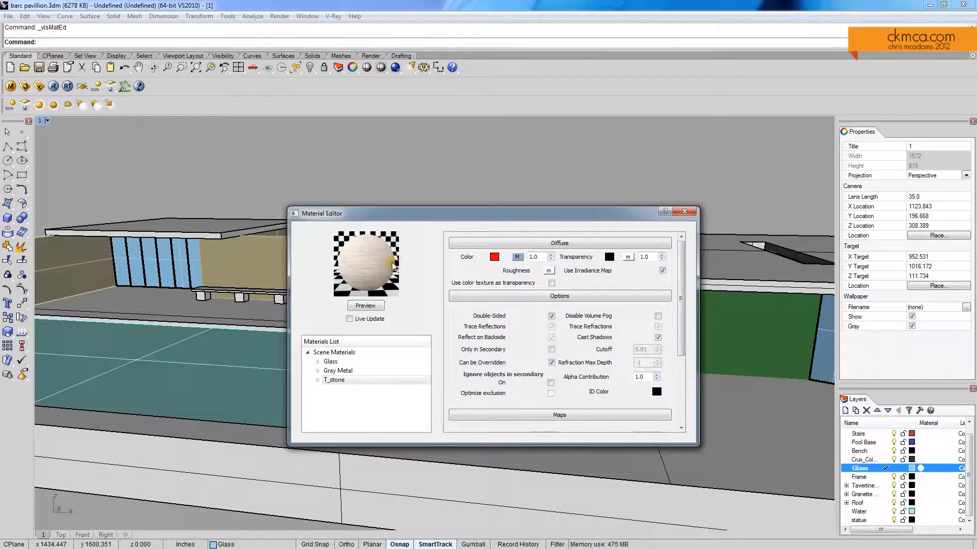
drag(682, 303, 679, 397)
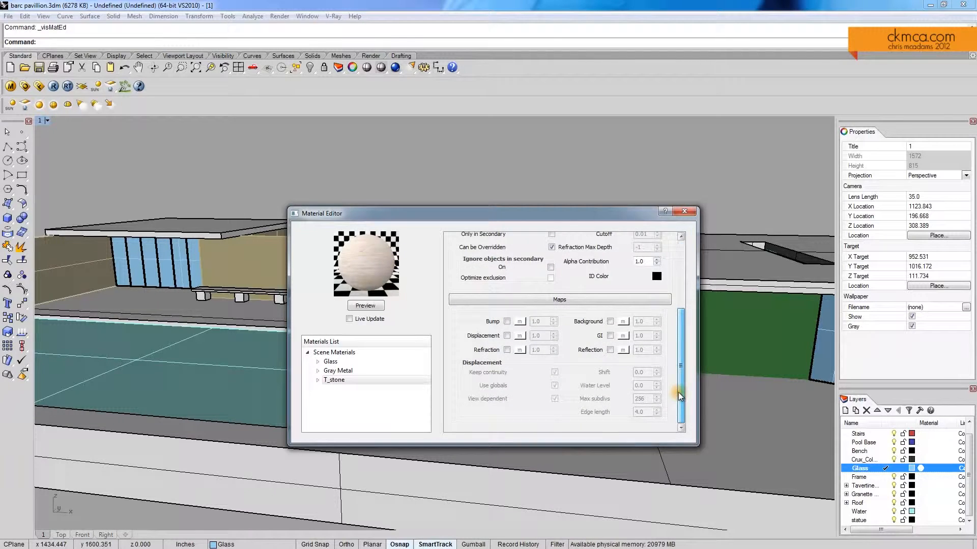
click(507, 321)
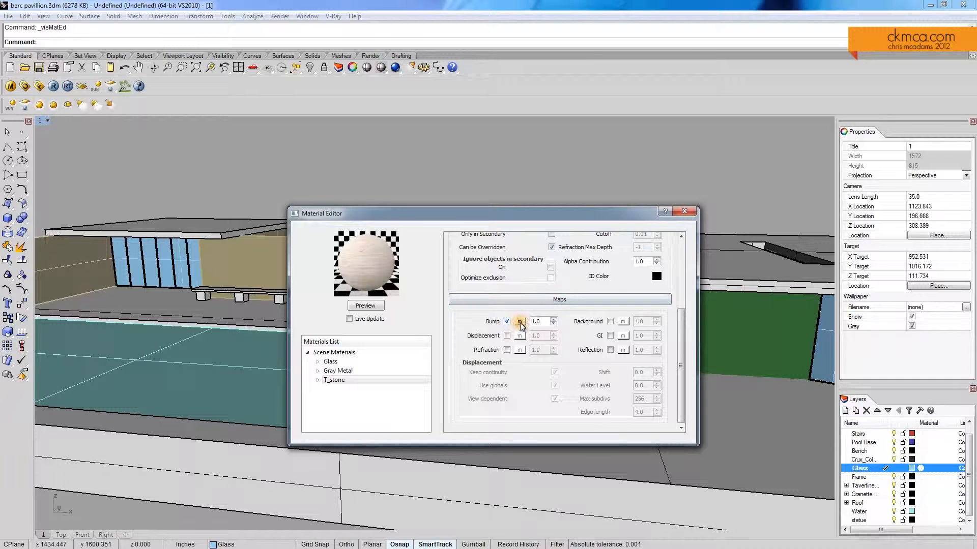
click(520, 322)
click(375, 246)
click(373, 269)
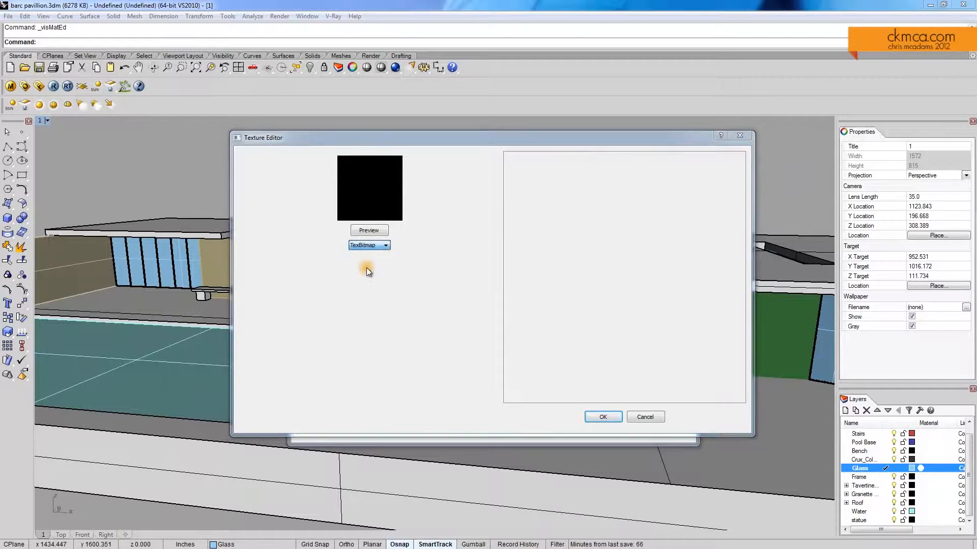
Load miestravertinob4jp.jpg as the bump bitmap, accept the texture and refresh the T_stone preview
click(502, 233)
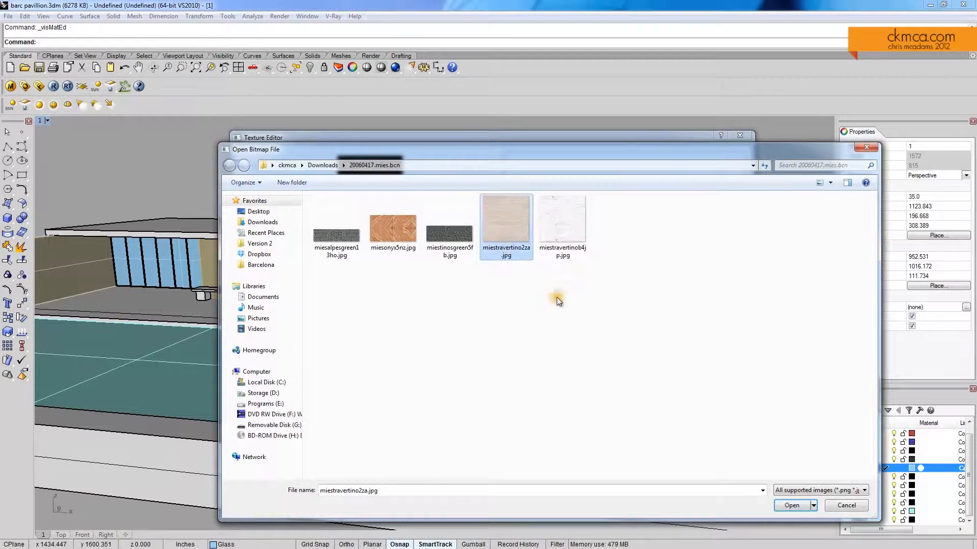
click(574, 254)
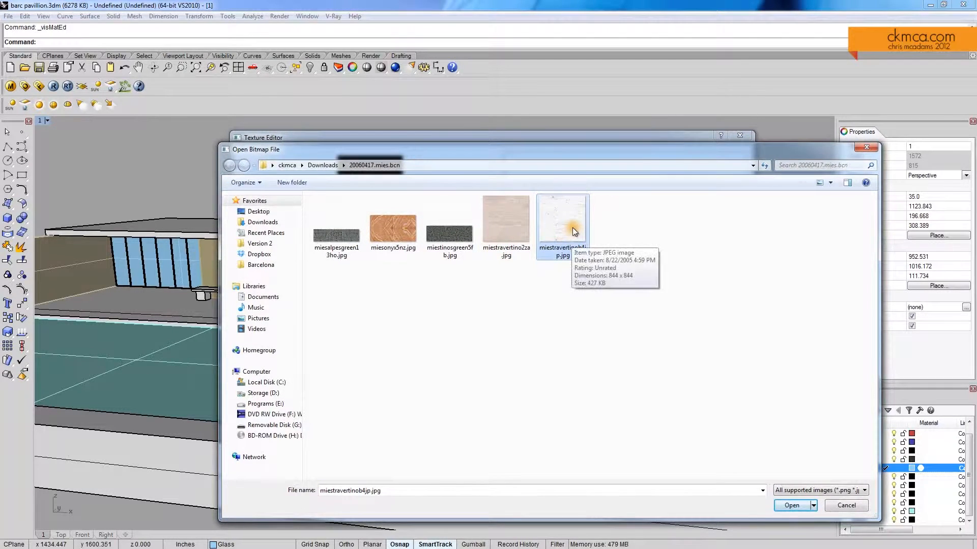
ctrl+scroll(574, 228, up, 3)
ctrl+scroll(685, 244, up, 2)
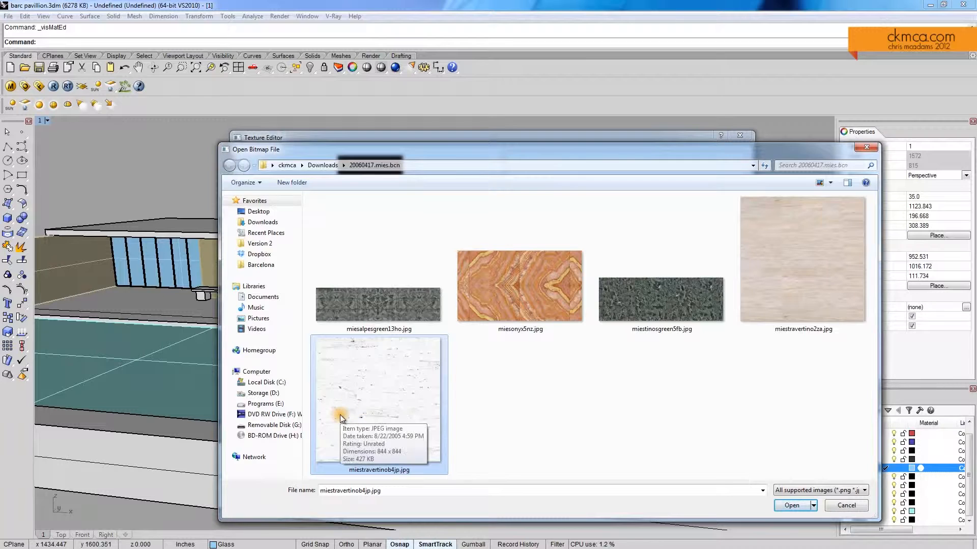
double_click(391, 407)
click(368, 232)
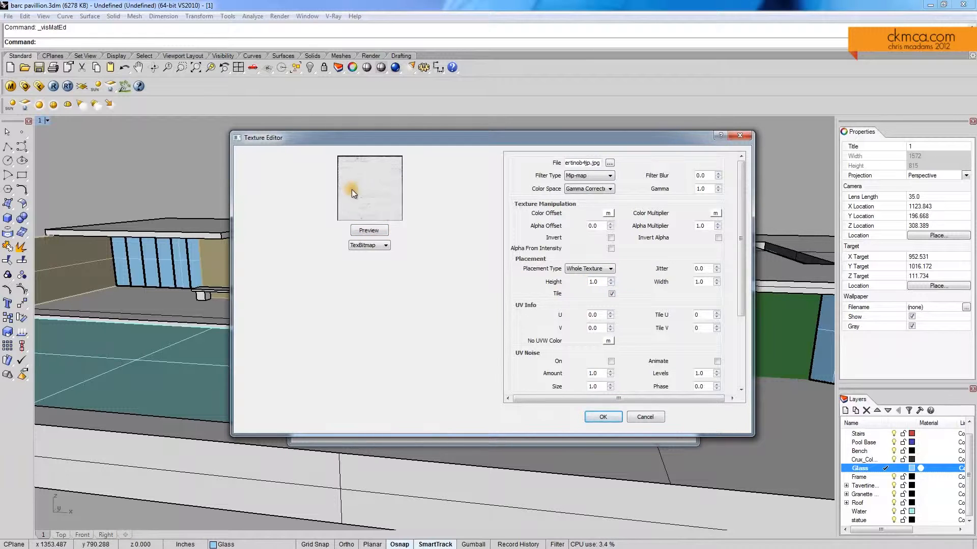
click(604, 417)
click(364, 306)
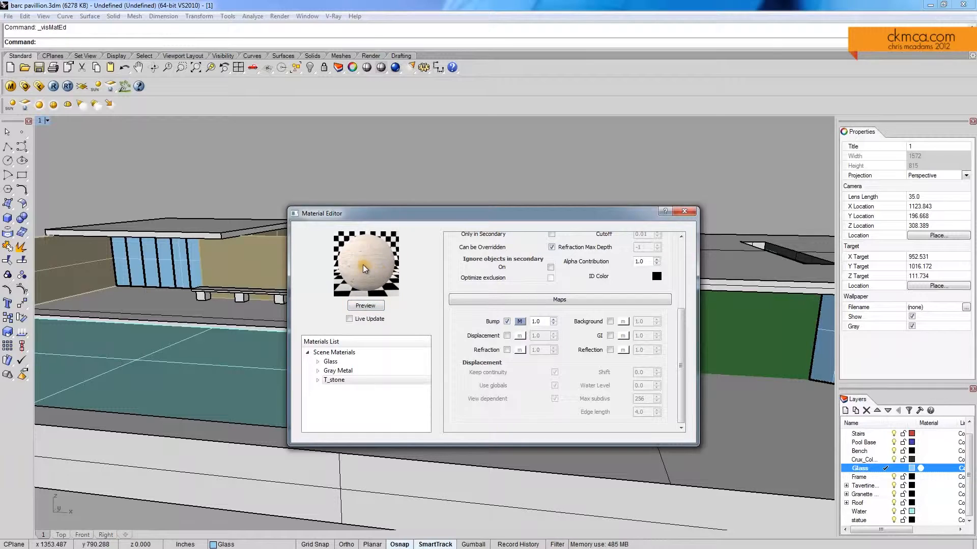
Try a bump amount of 10 for T_stone and refresh the material preview
double_click(536, 322)
text(10)
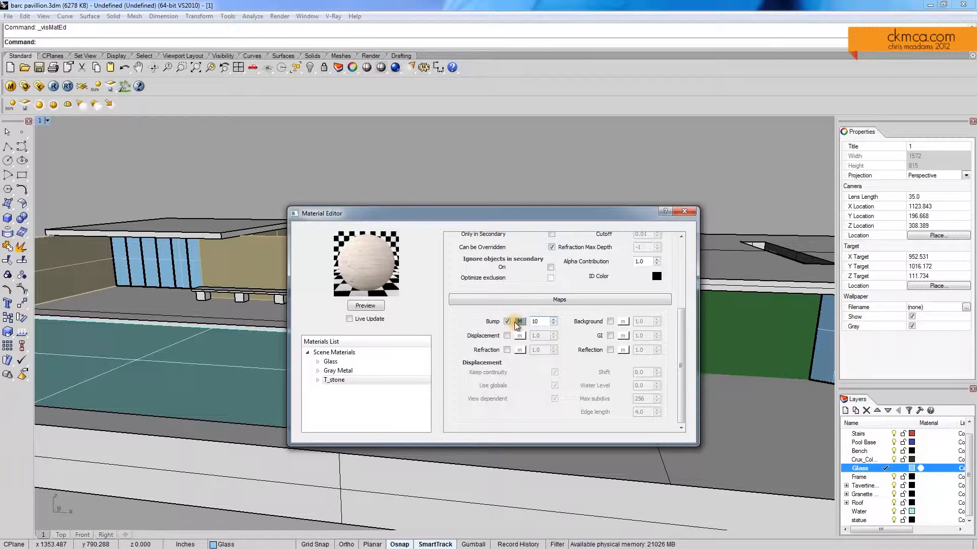
click(371, 306)
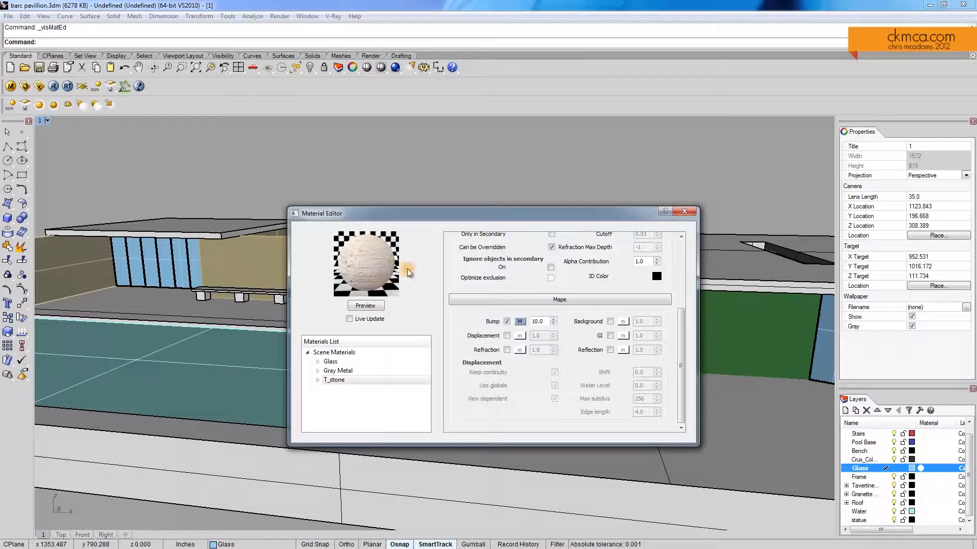
Set the bump amount of T_stone to 0.1 and refresh the material preview
double_click(541, 321)
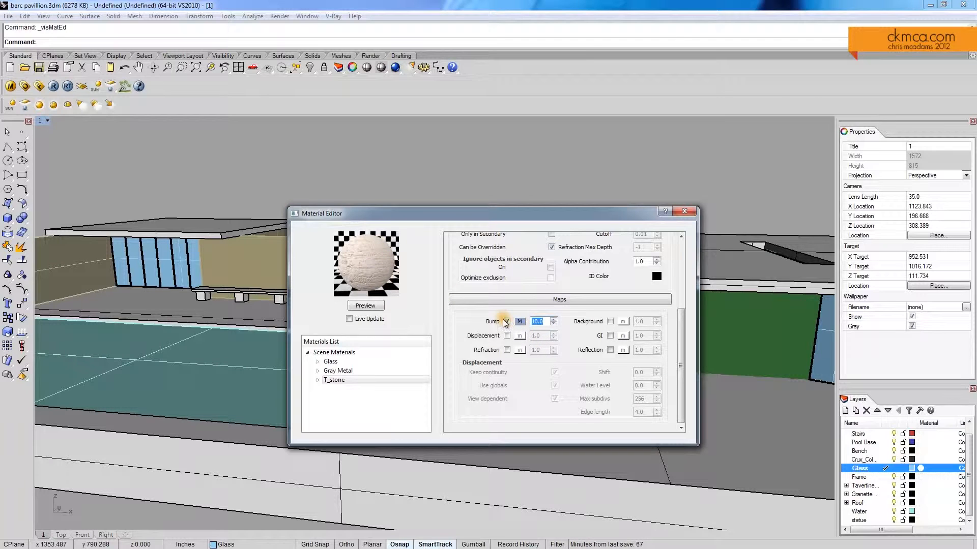
text(.1)
click(360, 306)
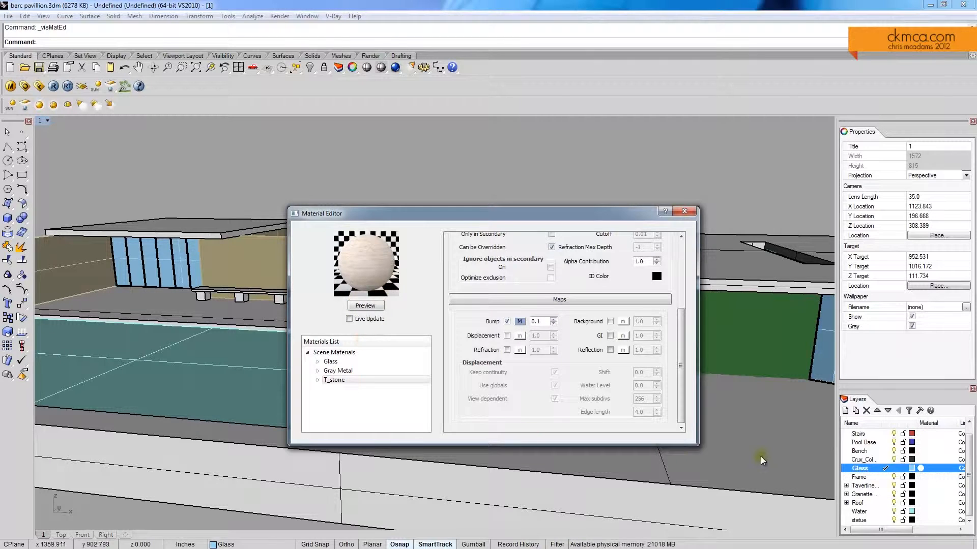
Apply T_stone to the pavilion's floor surface on the Base layer, then close the Material Editor and clear the selection
click(678, 457)
click(333, 381)
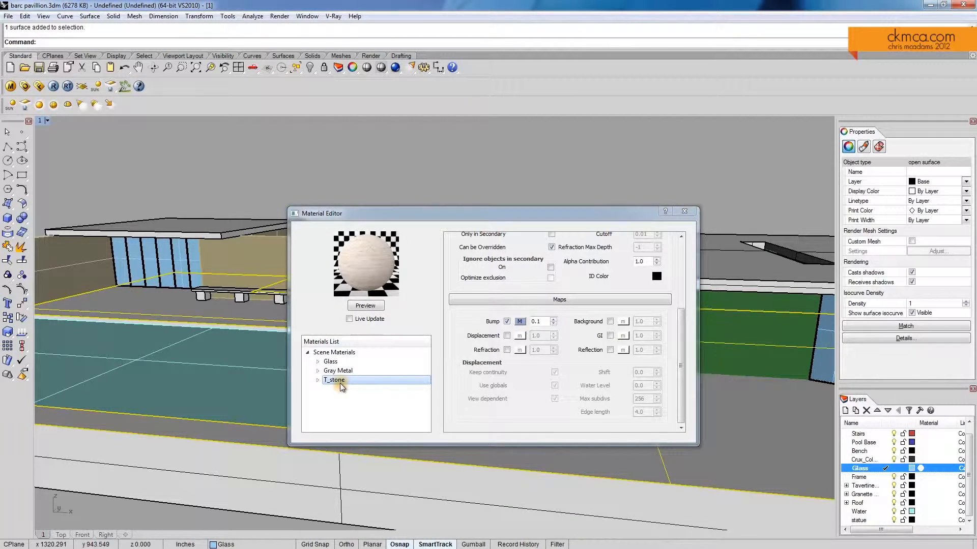
right_click(329, 382)
click(406, 471)
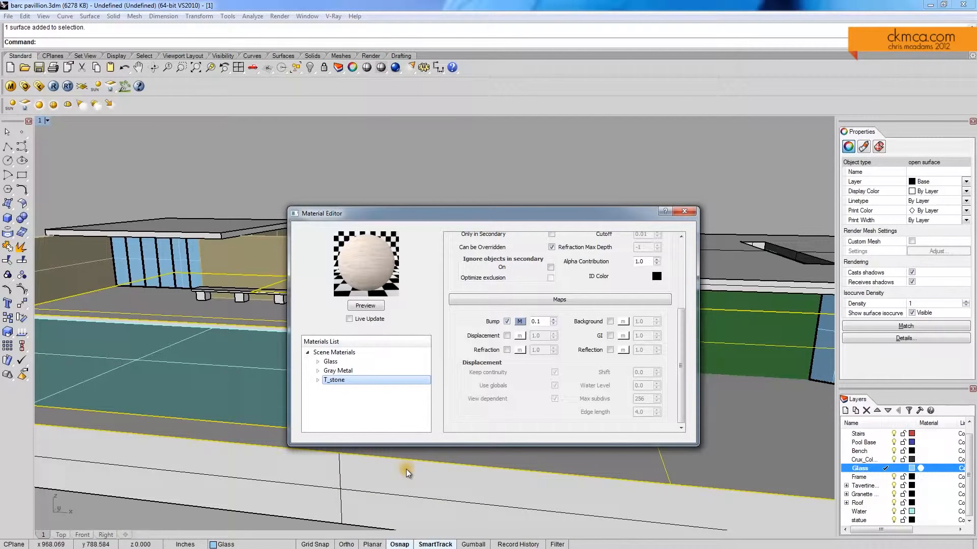
click(684, 212)
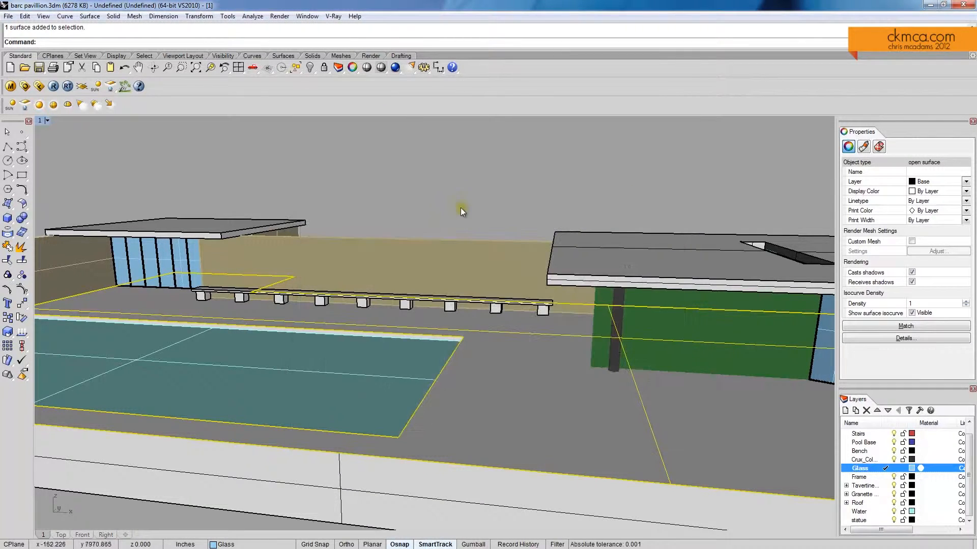
click(460, 213)
right_click(457, 198)
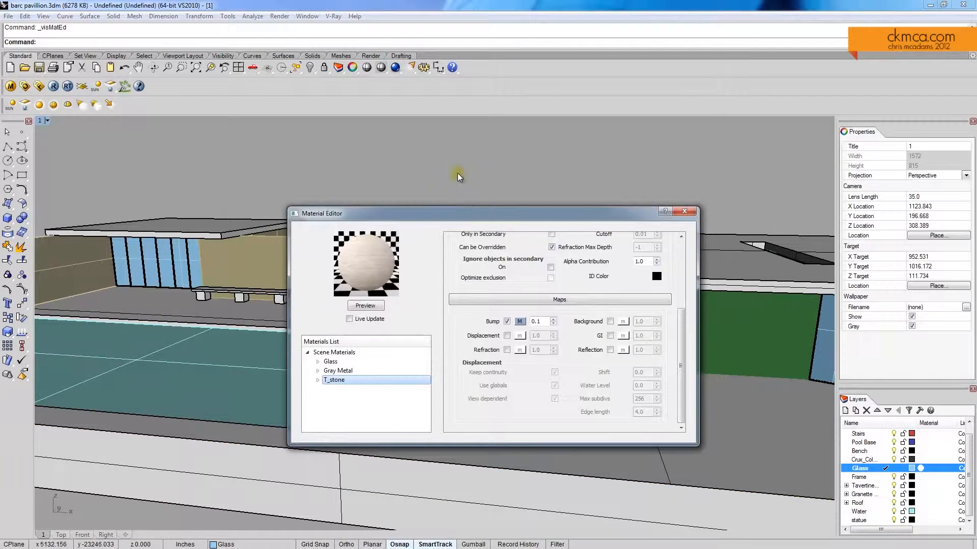
click(685, 214)
Switch the perspective viewport to rendered display, framed on the floor between the pool and the pavilion
middle_click(516, 213)
right_drag(485, 212, 560, 317)
scroll(560, 318, up, 6)
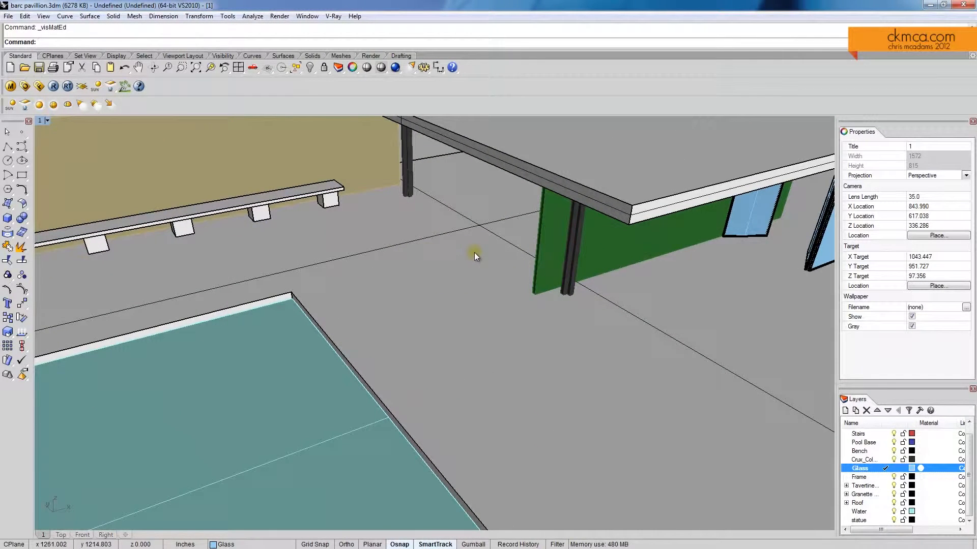
middle_click(407, 233)
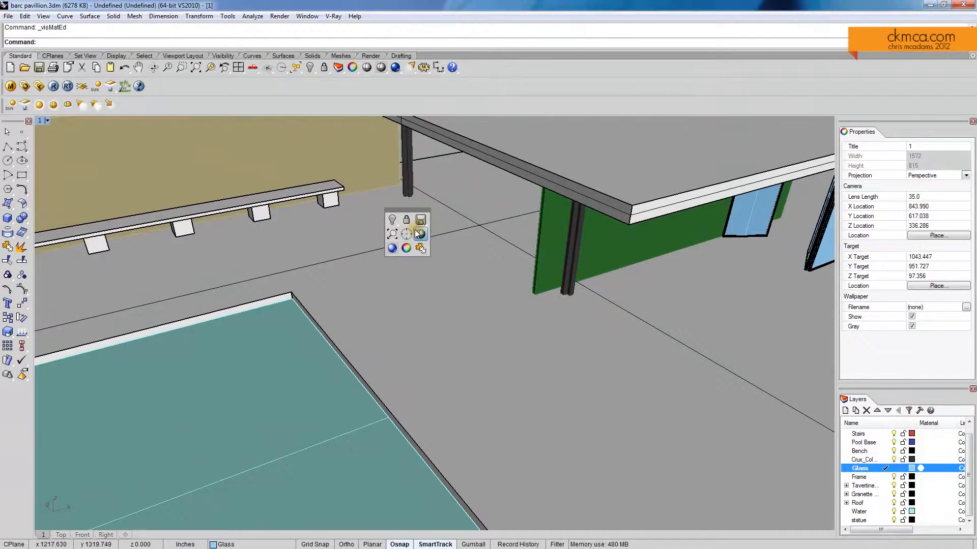
click(391, 250)
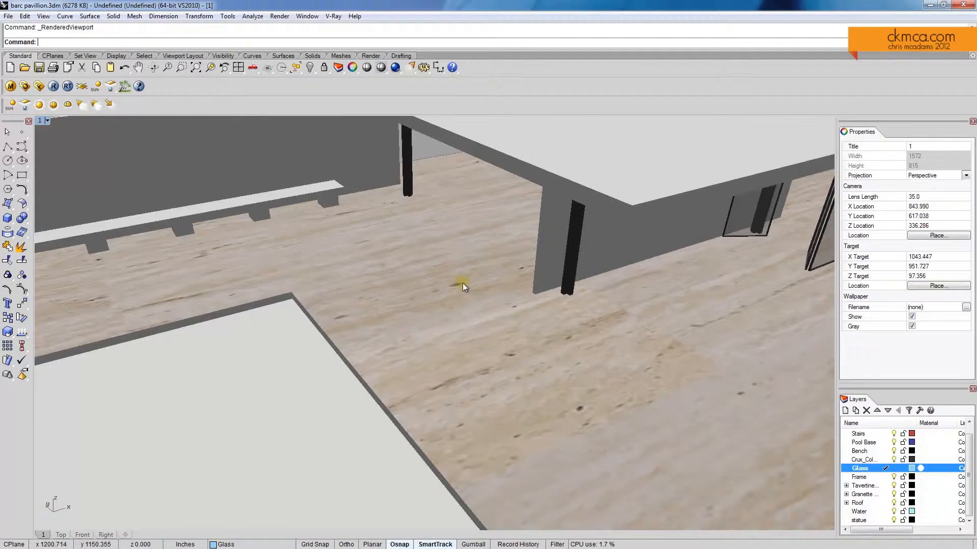
Examine the scale and direction of the travertine texture on the floor from several angles
right_drag(463, 283, 652, 366)
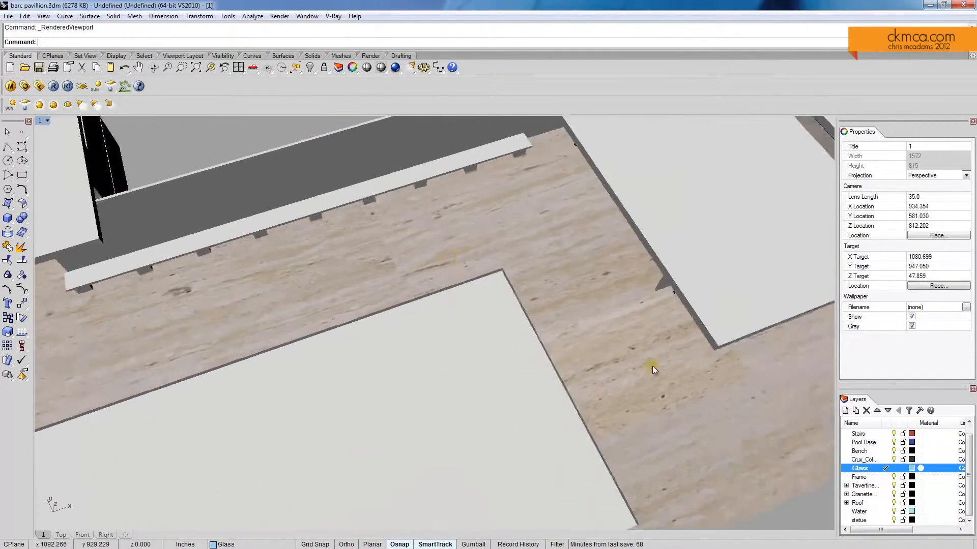
scroll(499, 251, up, 4)
right_drag(499, 251, 478, 301)
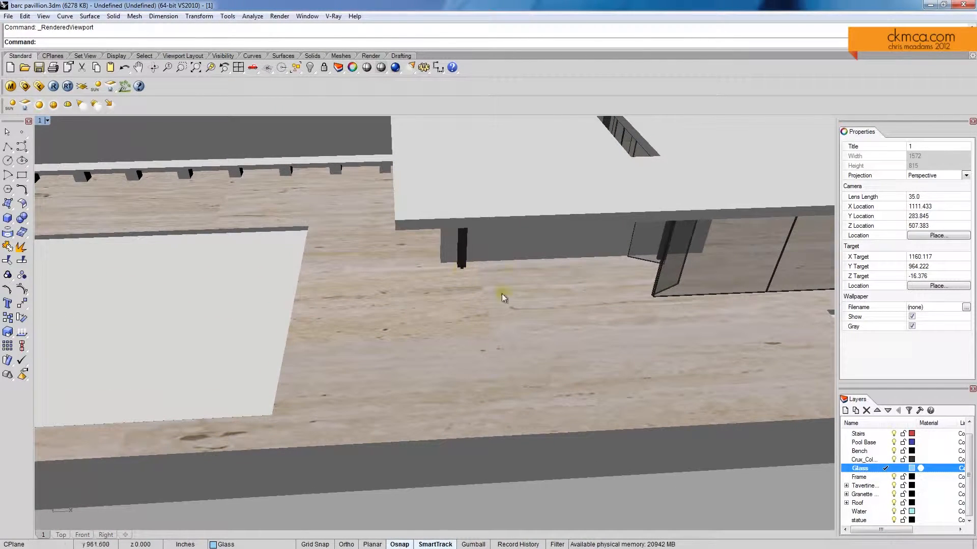
right_drag(670, 280, 767, 267)
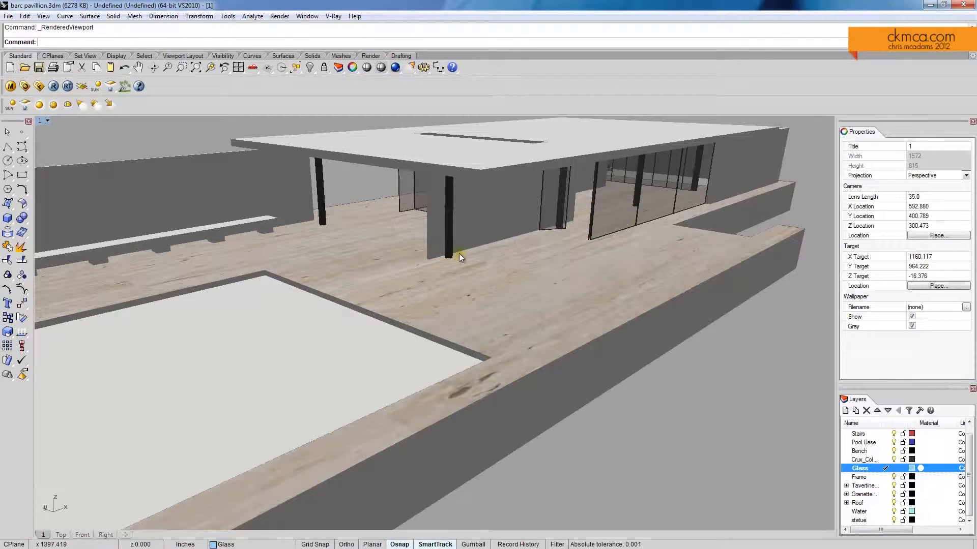
right_drag(529, 272, 466, 368)
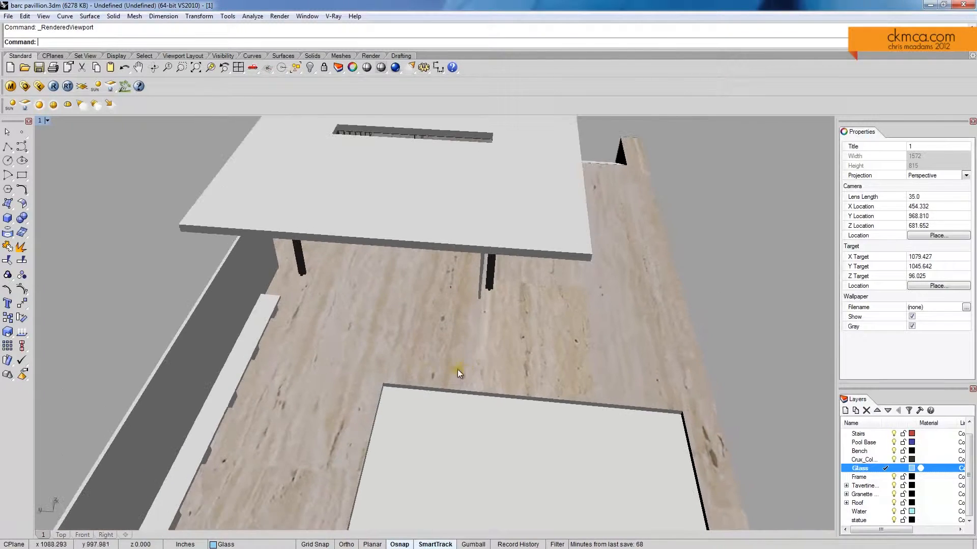
scroll(422, 365, up, 2)
right_drag(515, 343, 542, 365)
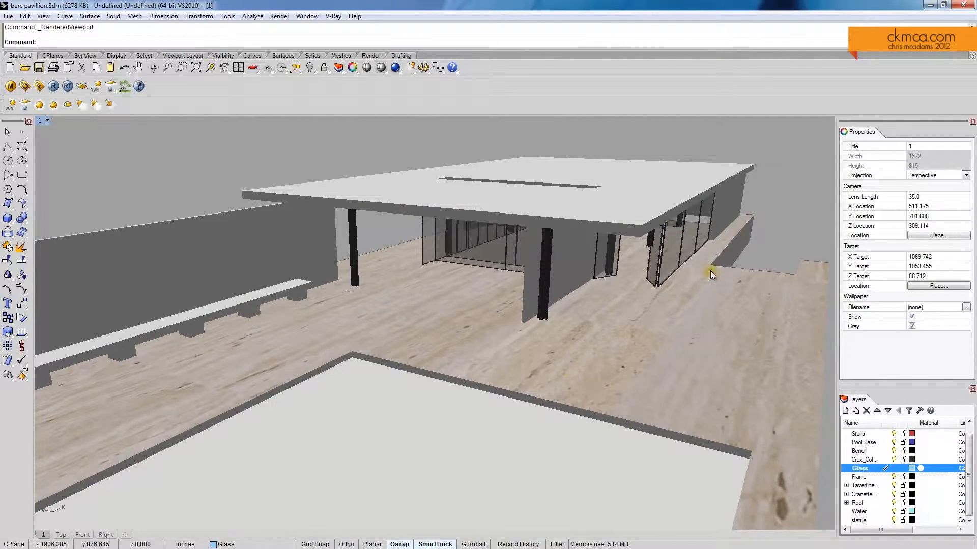
Apply planar texture mapping to the floor surface using its bounding box in the World coordinate system
click(627, 356)
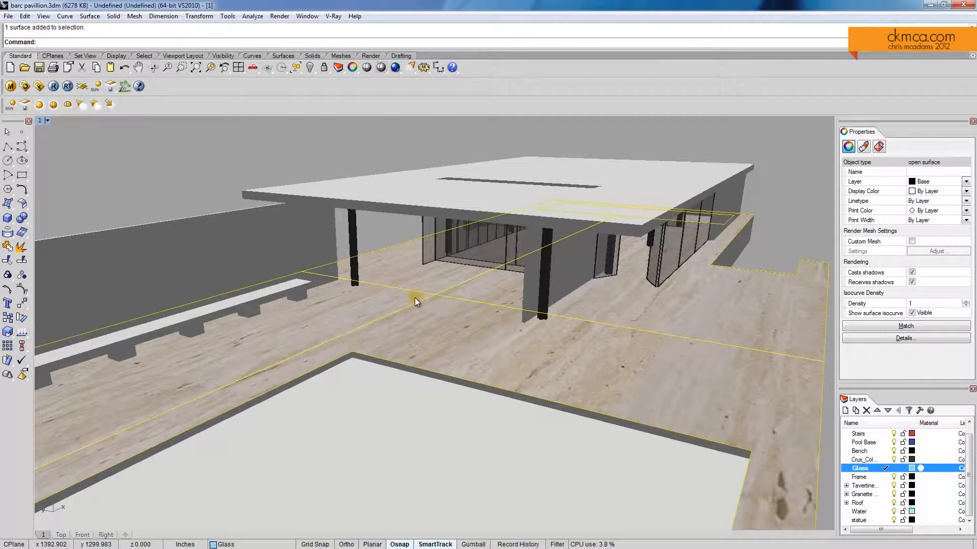
right_drag(423, 298, 385, 300)
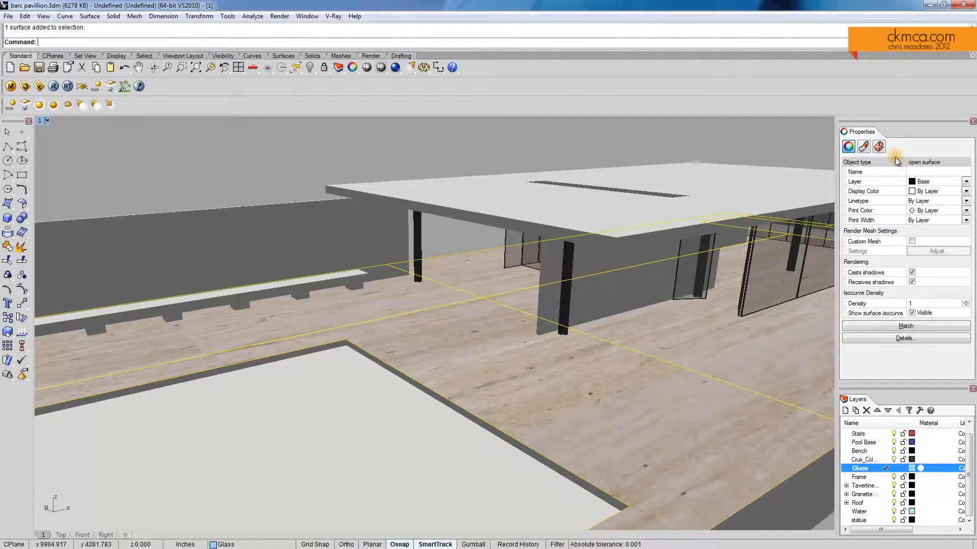
click(879, 147)
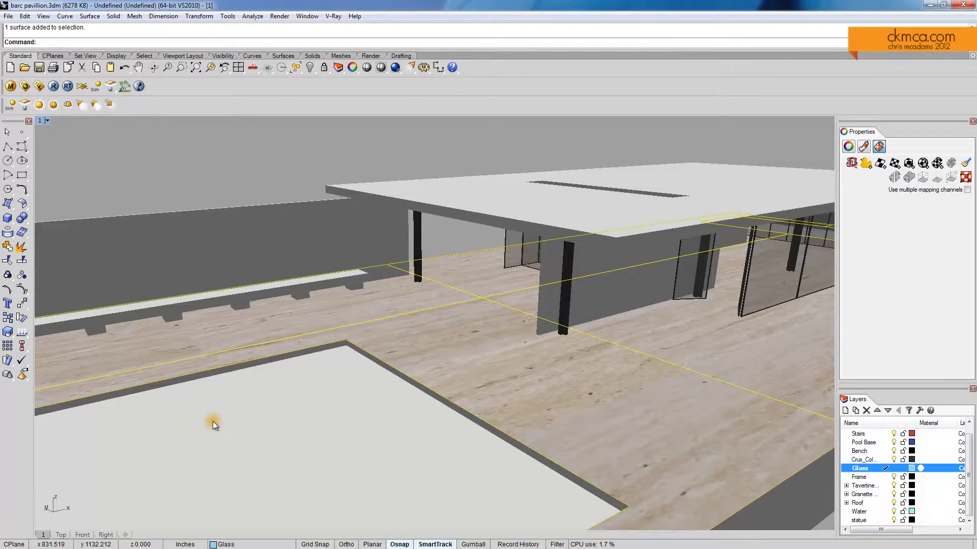
scroll(240, 367, down, 8)
right_drag(252, 369, 248, 395)
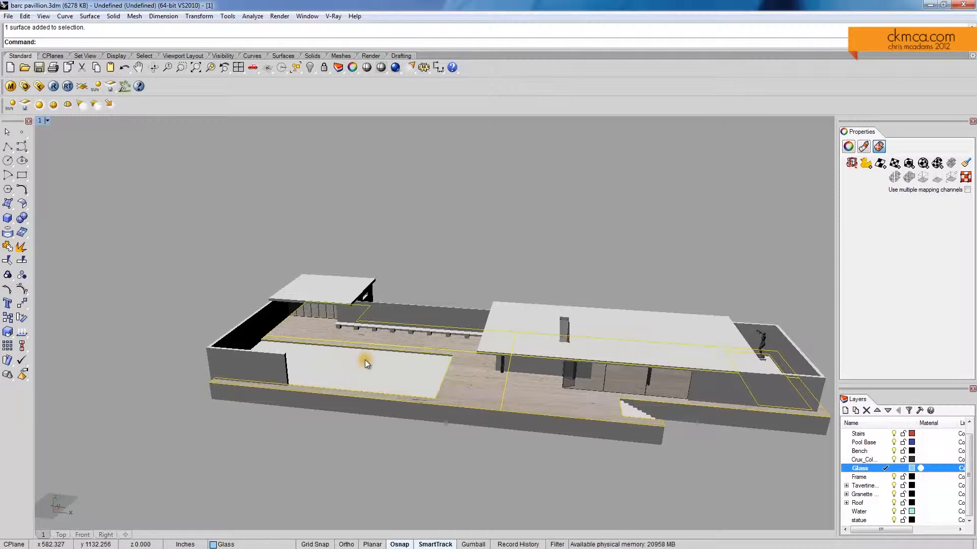
scroll(416, 357, up, 5)
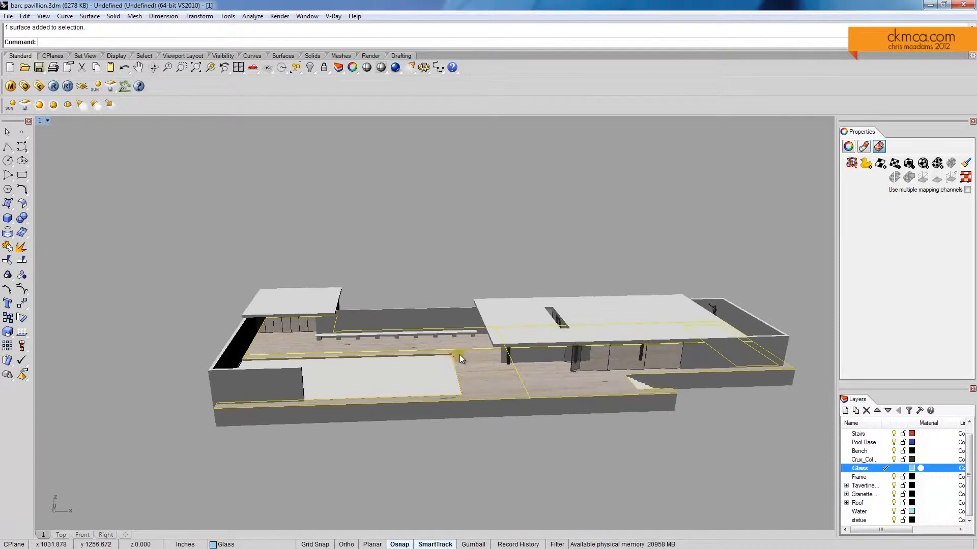
right_drag(484, 355, 489, 348)
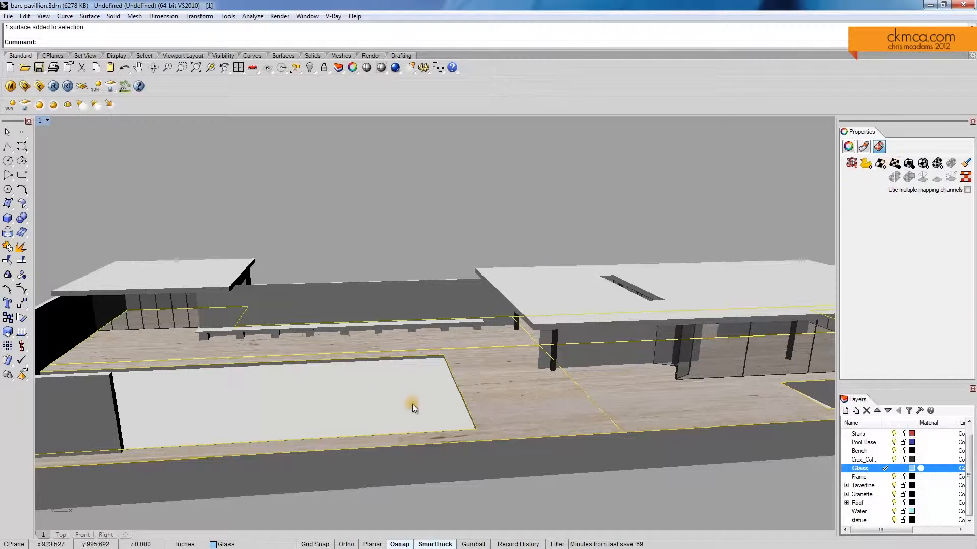
click(894, 163)
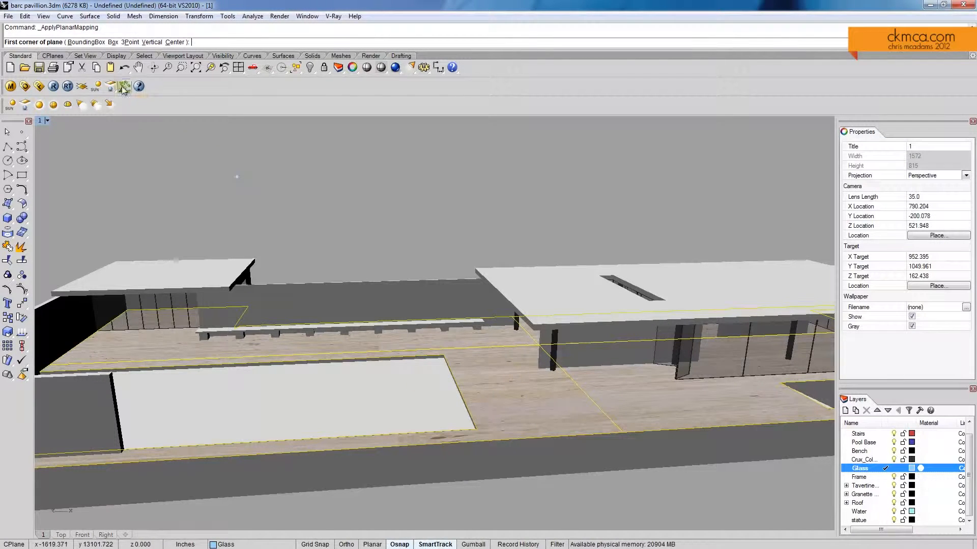
click(87, 42)
click(123, 42)
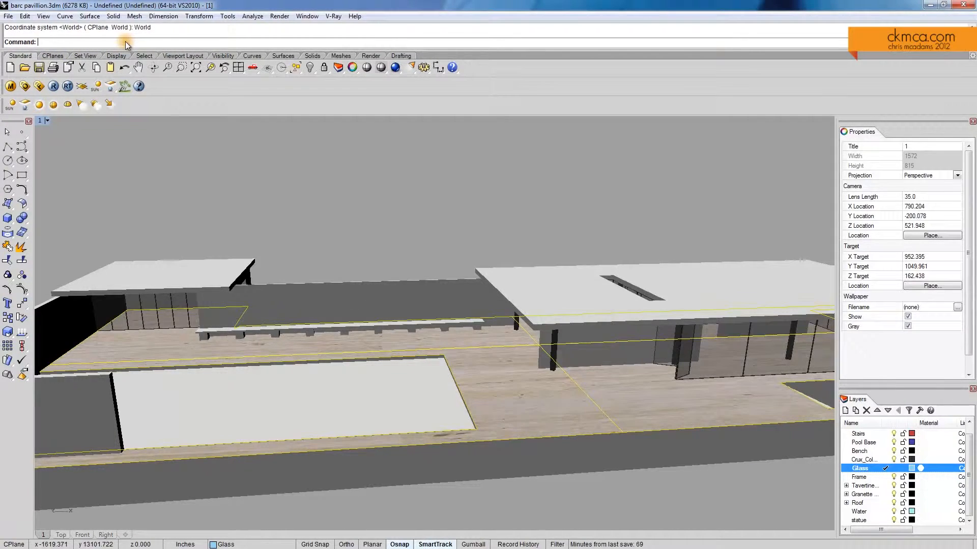
Set the X size of the floor's planar mapping to 200
scroll(504, 431, up, 3)
scroll(505, 431, up, 5)
right_drag(472, 414, 475, 318)
scroll(476, 319, up, 2)
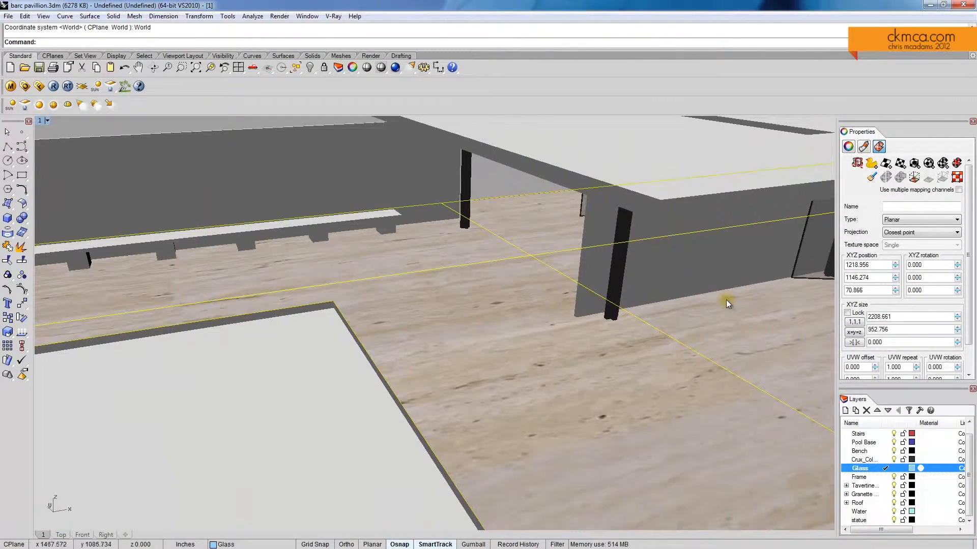
drag(969, 238, 969, 272)
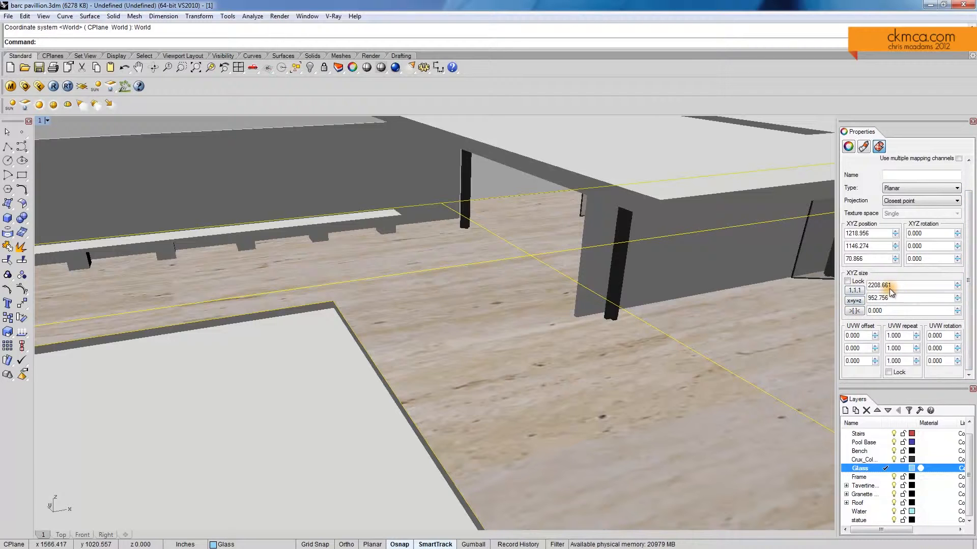
right_drag(450, 293, 837, 340)
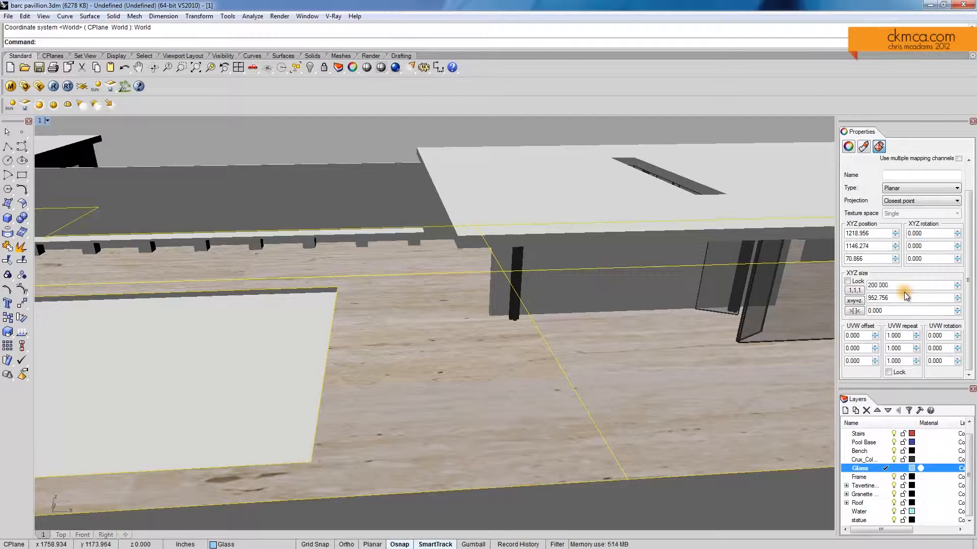
right_drag(495, 375, 449, 382)
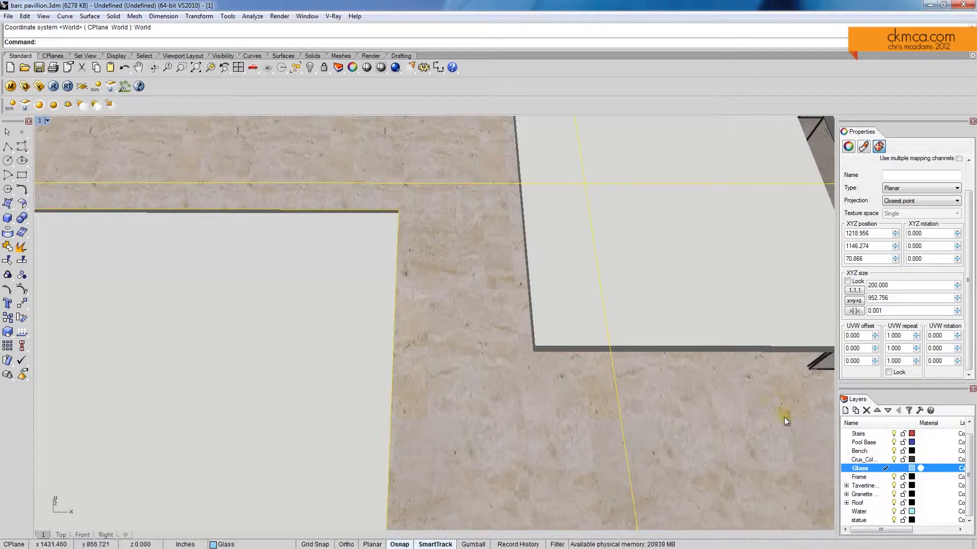
Set the Y size of the floor's planar mapping to 200 and check the stone pattern on the floor
right_drag(780, 414, 777, 385)
double_click(901, 298)
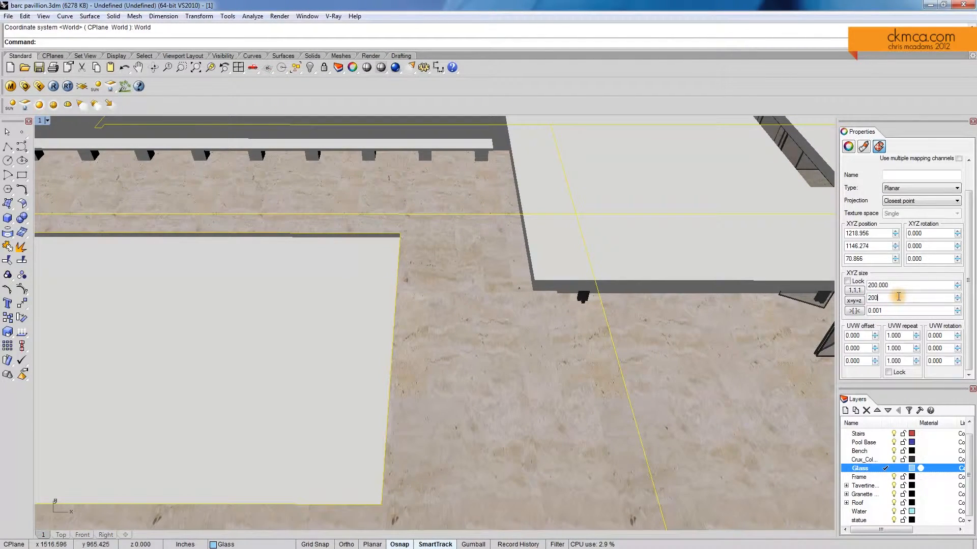
text(200)
key(Return)
right_drag(568, 415, 430, 408)
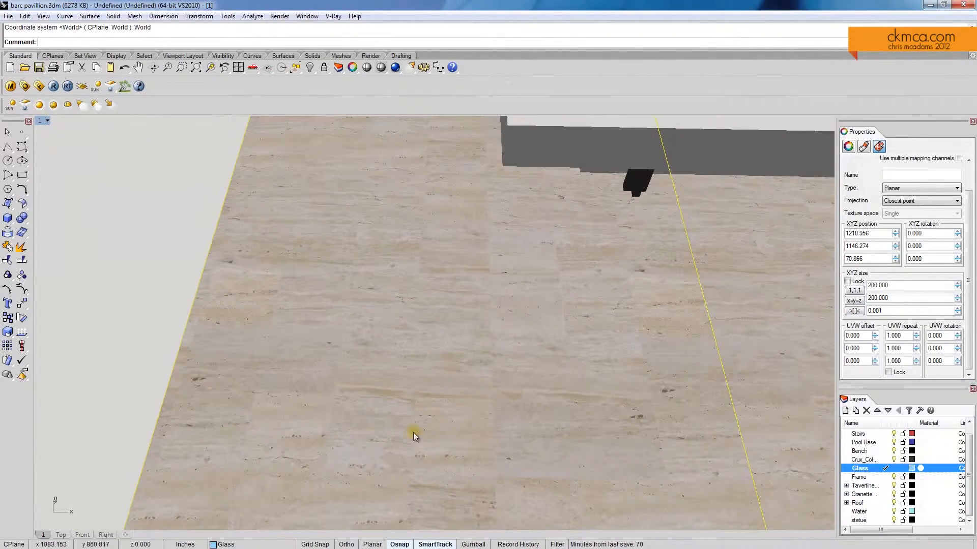
mouse_move(513, 339)
right_down()
mouse_move(471, 327)
mouse_move(534, 306)
mouse_move(506, 284)
mouse_move(565, 294)
mouse_move(560, 357)
mouse_move(551, 362)
mouse_move(562, 334)
mouse_move(483, 334)
mouse_move(527, 348)
mouse_move(534, 361)
mouse_move(508, 343)
mouse_move(507, 351)
right_up()
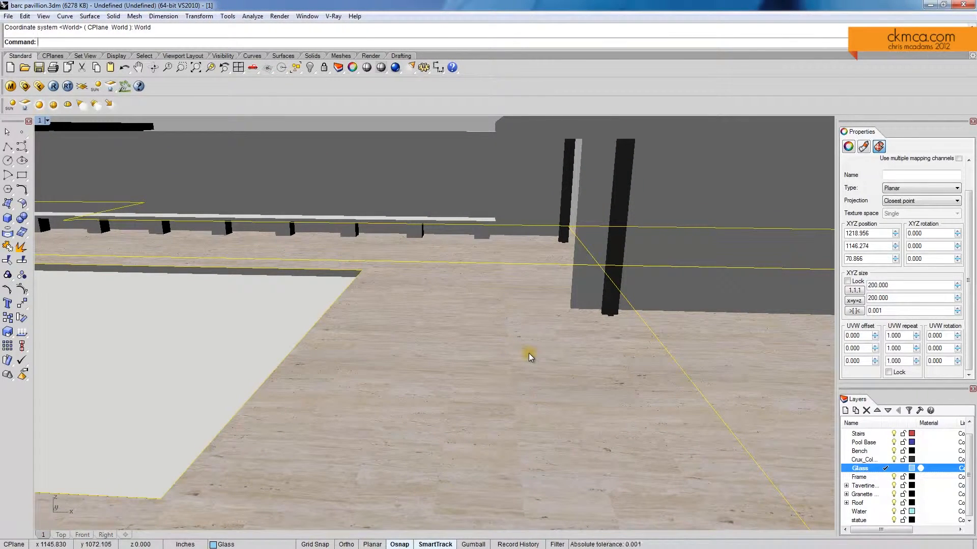
Gauge the stone texture's scale with a temporary 3 m line on the floor, using Ortho
key(Return)
click(509, 365)
key(F8)
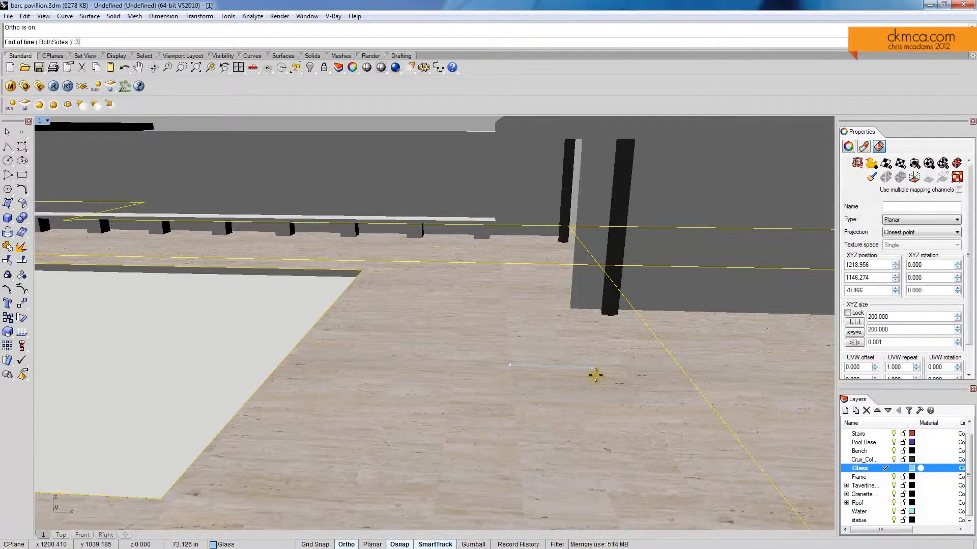
key(Escape)
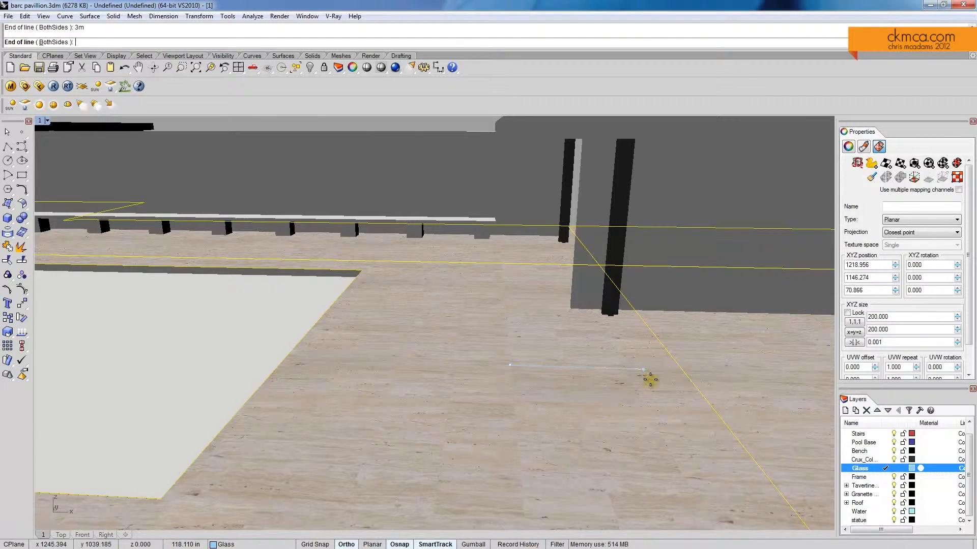
Rescale the floor surface's planar mapping, entering 100 for the X size and 400 for the Y size, then deselect it and check the texture
click(558, 366)
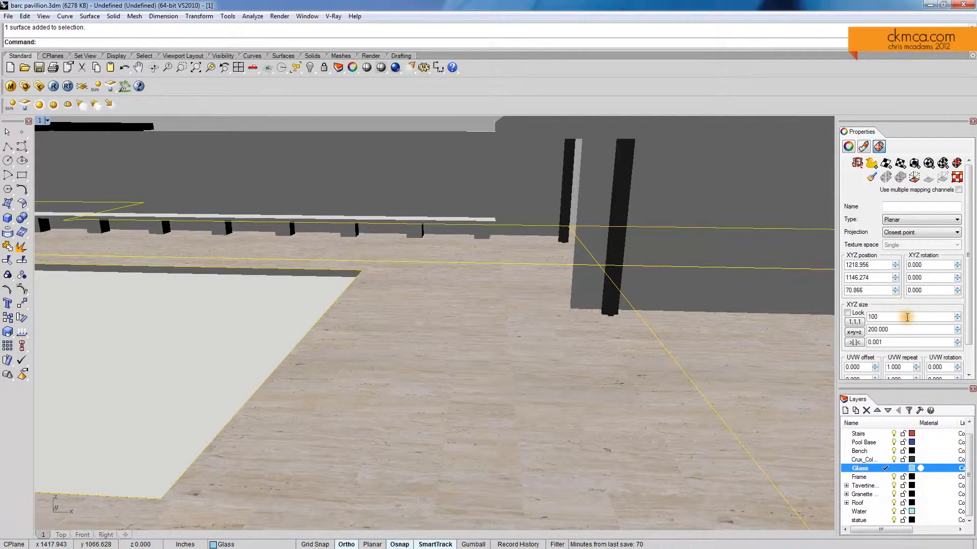
key(Return)
key(Tab)
text(400)
key(Return)
right_drag(330, 372, 534, 364)
click(626, 468)
scroll(533, 362, up, 5)
right_drag(453, 330, 643, 361)
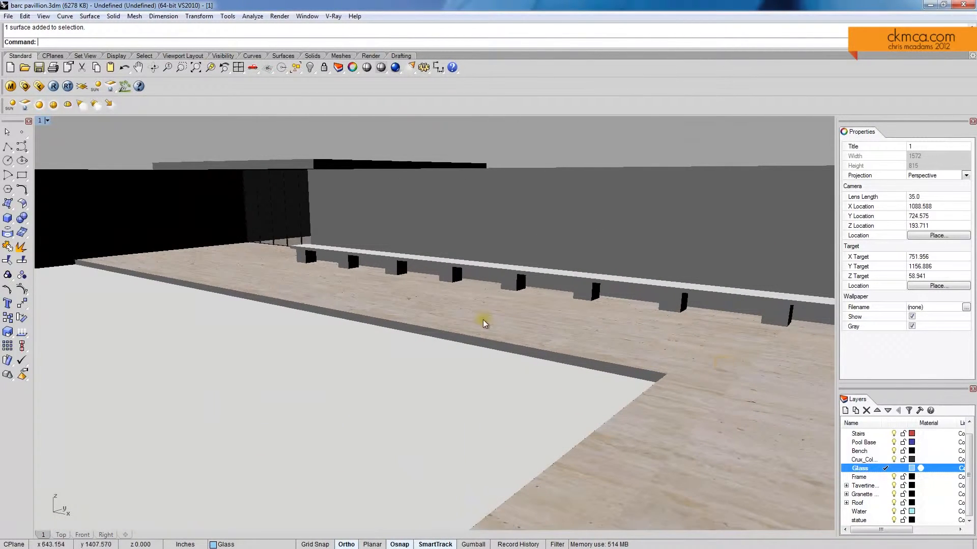
Examine the wall enclosing the pool, the long bench and its supports by selecting each in turn
right_drag(715, 363, 525, 347)
click(441, 221)
right_drag(441, 221, 421, 239)
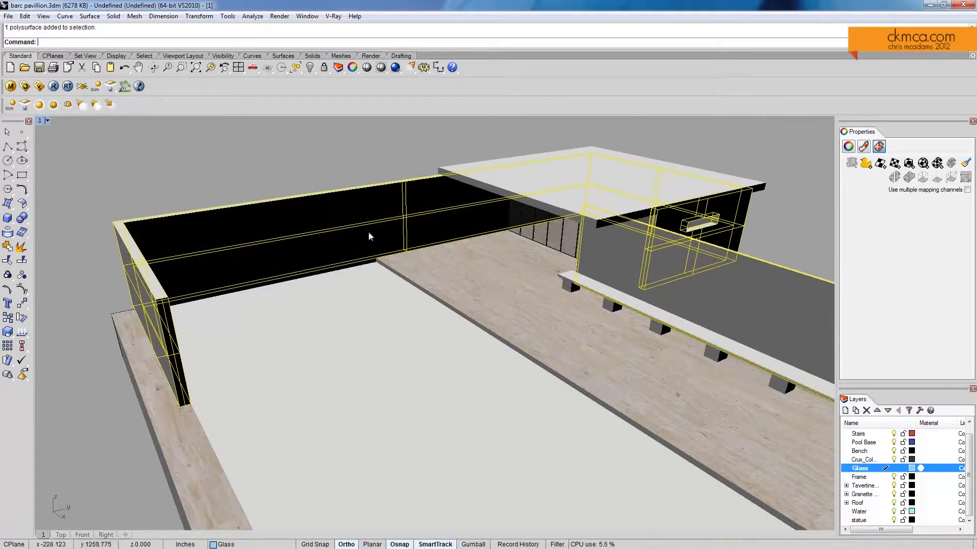
scroll(661, 253, up, 5)
right_drag(481, 302, 661, 328)
scroll(575, 302, down, 5)
scroll(289, 374, up, 5)
click(323, 385)
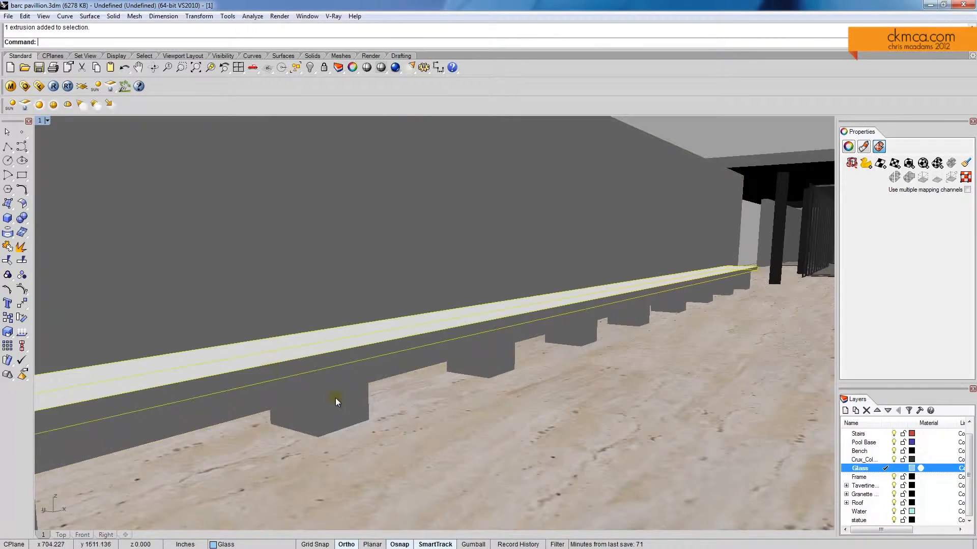
click(594, 335)
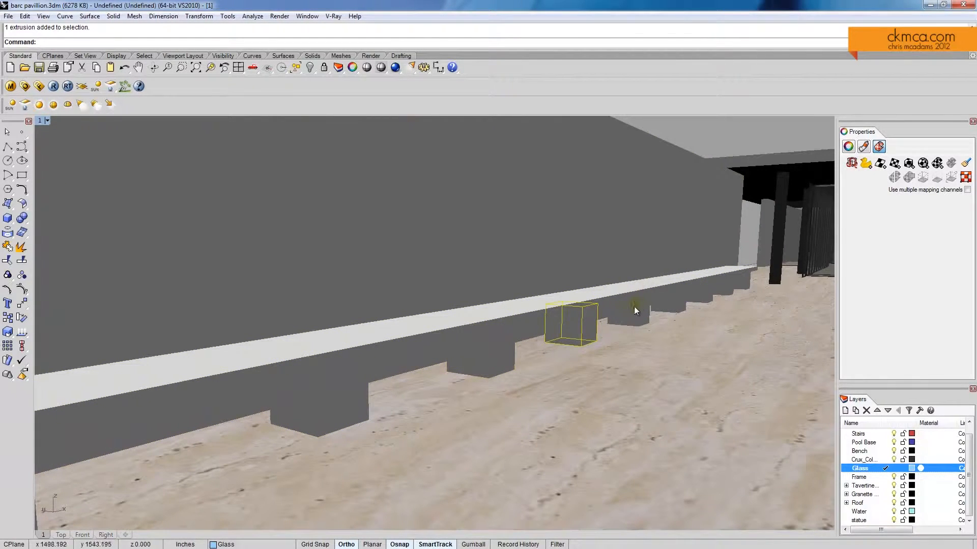
Apply the T_stone material to the long wall behind the bench
click(667, 209)
right_drag(667, 208, 599, 243)
click(23, 86)
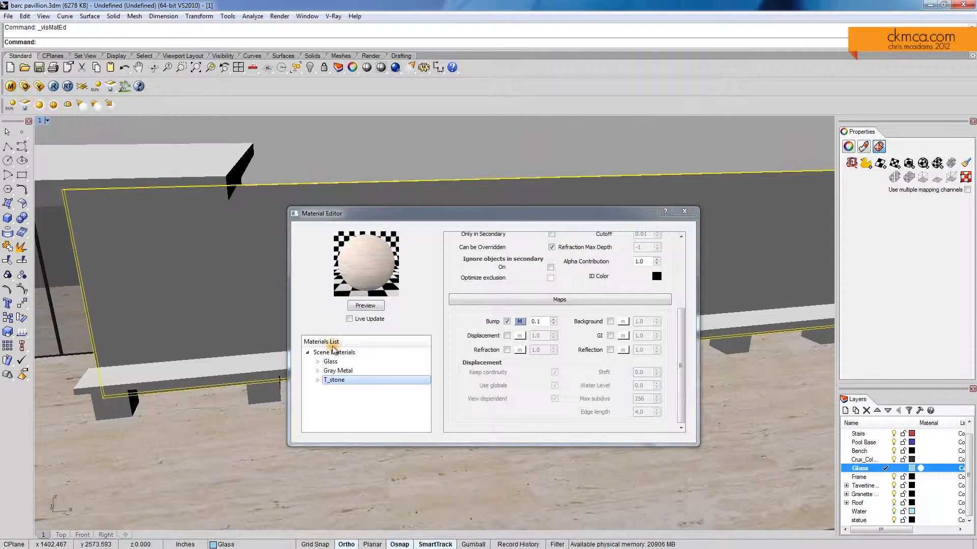
right_click(337, 381)
click(401, 463)
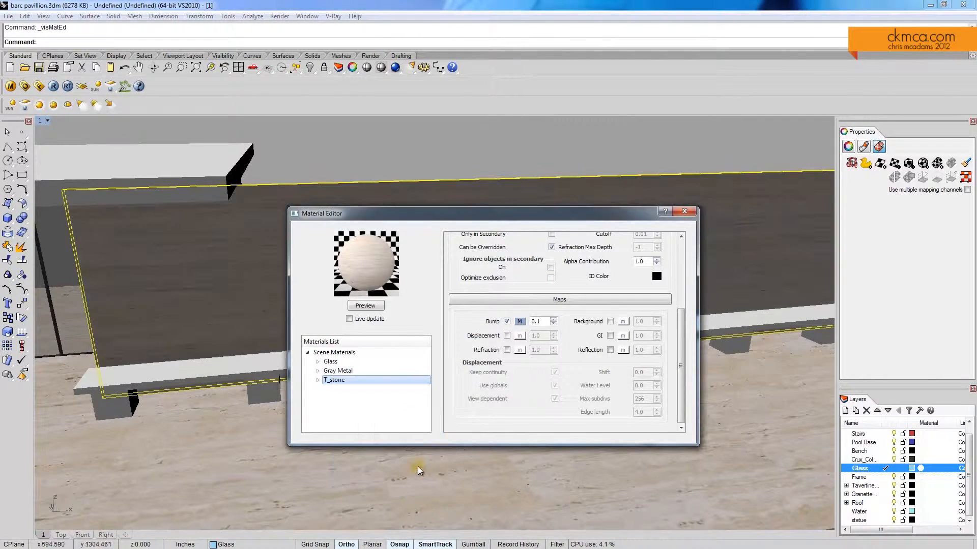
click(684, 211)
Examine the stone texture's scale and direction on the wall behind the bench against the floor
right_drag(468, 284, 187, 248)
scroll(319, 232, up, 7)
scroll(550, 260, down, 6)
scroll(548, 256, down, 3)
shift+right_drag(547, 256, 339, 256)
scroll(549, 318, up, 6)
right_drag(549, 319, 576, 415)
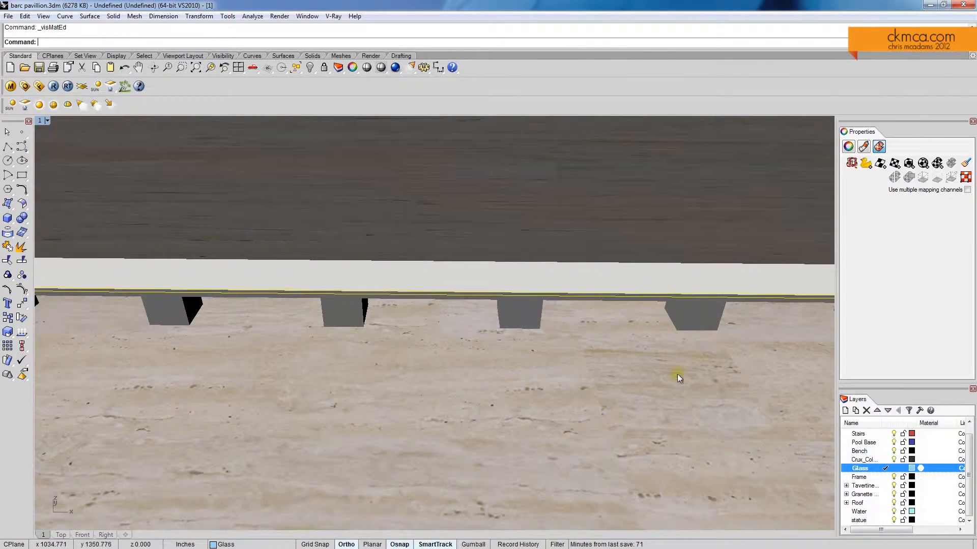
scroll(493, 374, down, 7)
right_drag(492, 374, 457, 427)
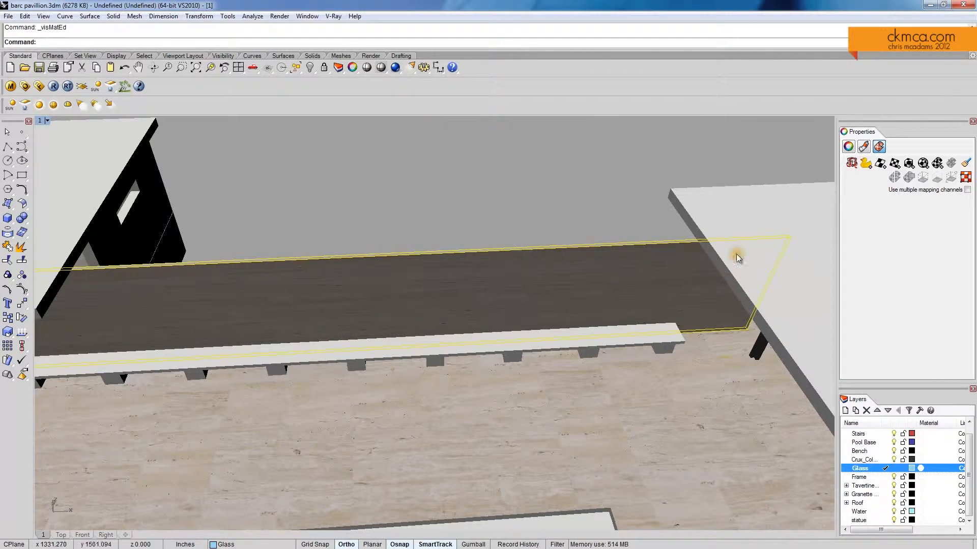
right_drag(526, 288, 642, 231)
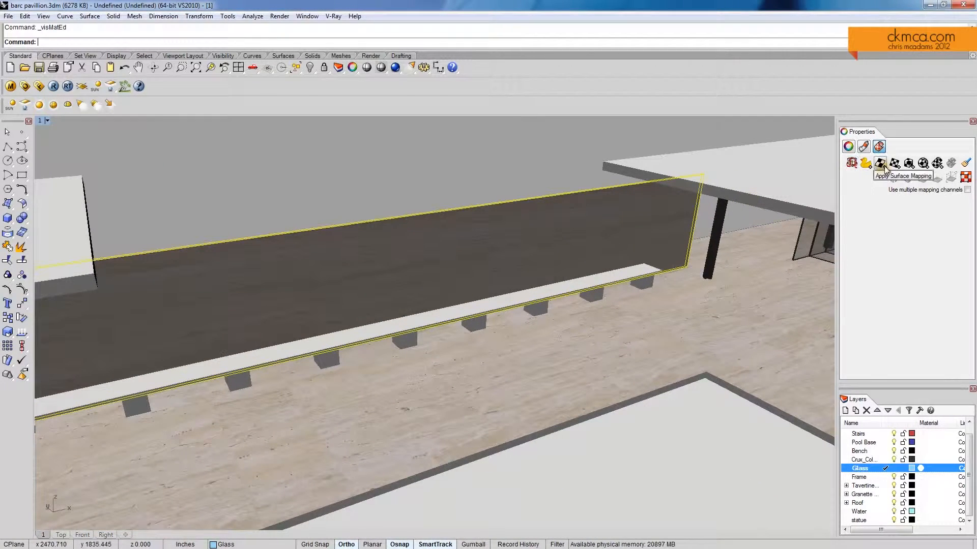
right_drag(436, 237, 252, 211)
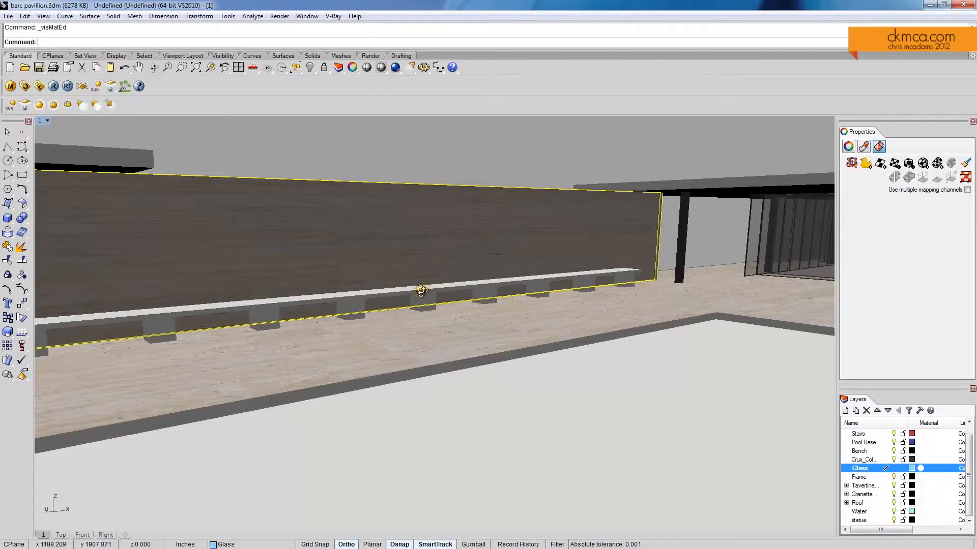
right_drag(421, 291, 464, 305)
right_drag(290, 362, 403, 291)
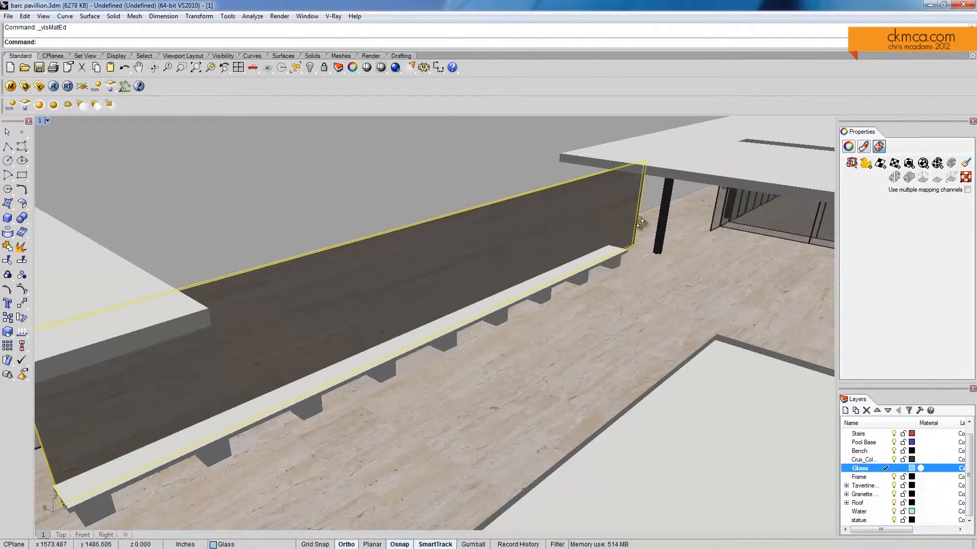
right_drag(654, 218, 606, 221)
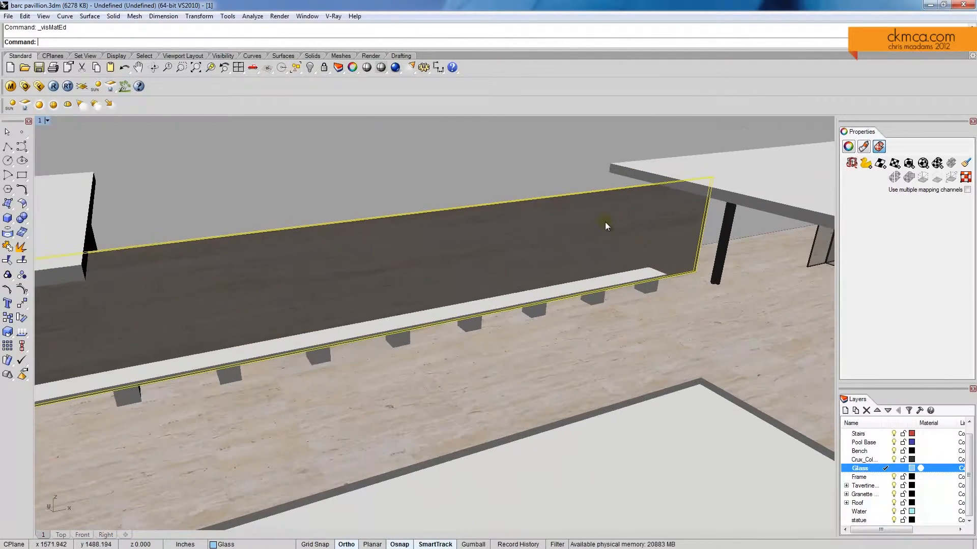
Apply capped box mapping to the bench wall, using its bounding box in the World coordinate system
click(909, 164)
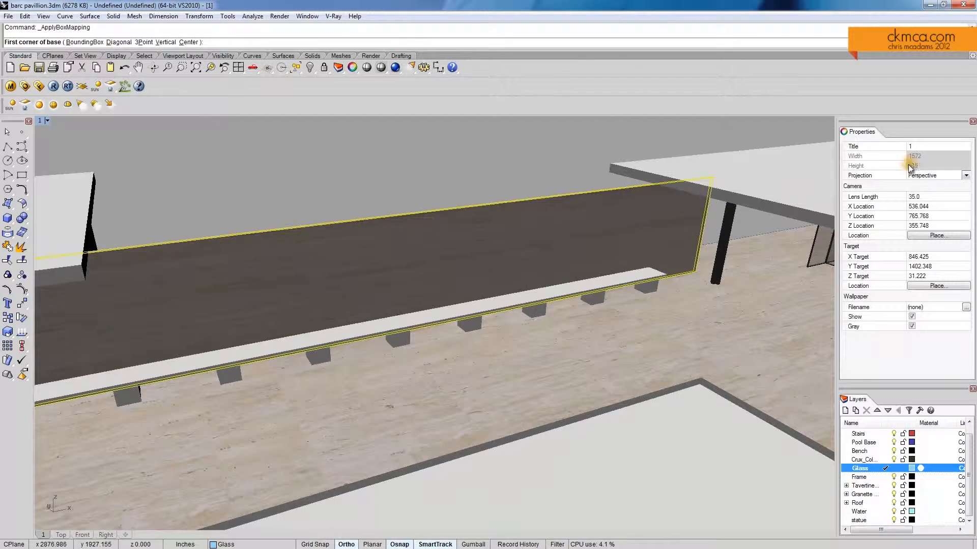
click(86, 43)
click(124, 43)
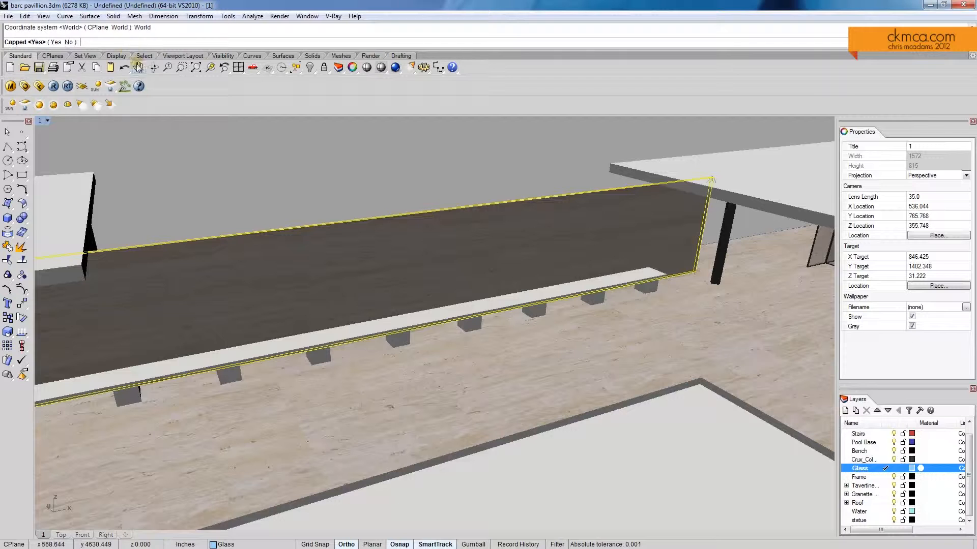
click(56, 42)
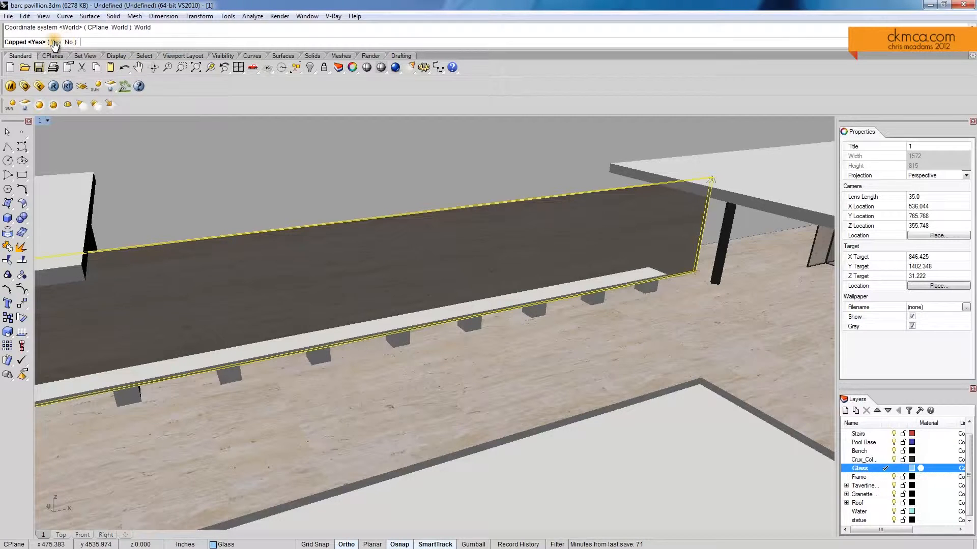
Try an X size of 740.873 for the bench wall's box mapping and check the stone pattern
right_drag(607, 252, 509, 264)
scroll(569, 244, up, 6)
shift+right_drag(509, 264, 478, 251)
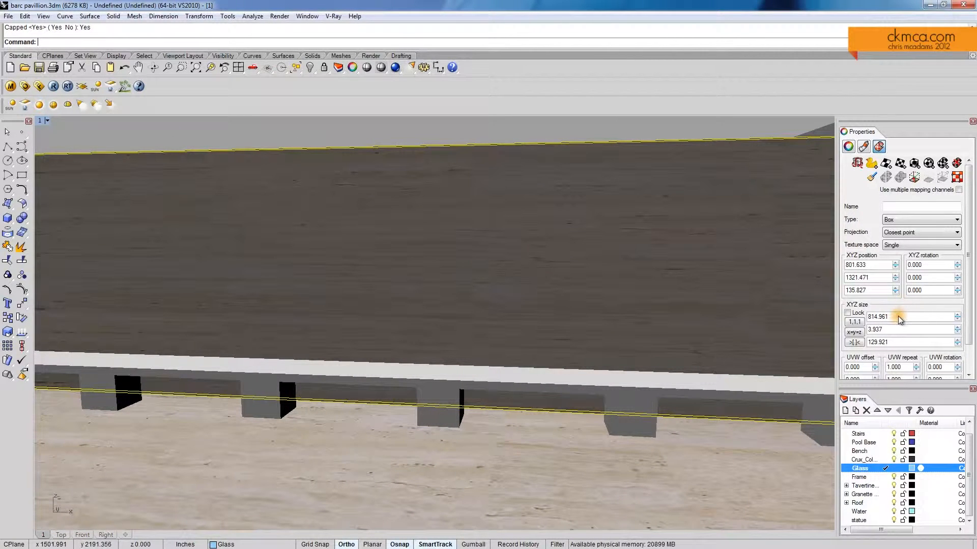
right_drag(757, 349, 576, 376)
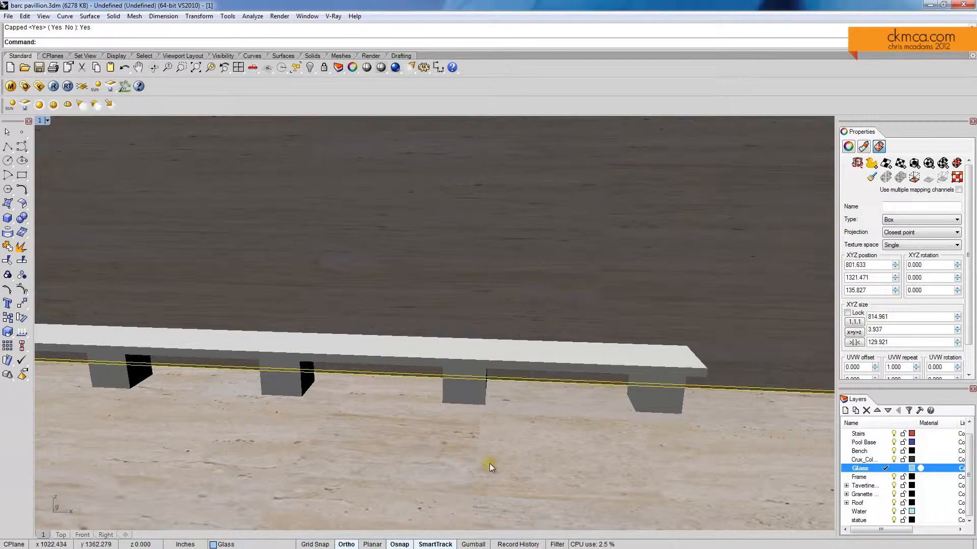
double_click(897, 317)
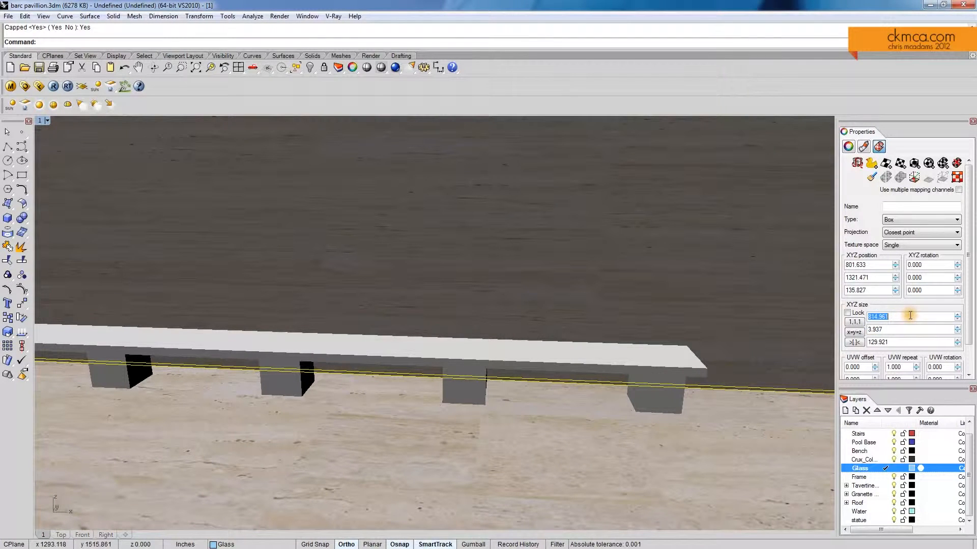
scroll(618, 289, down, 5)
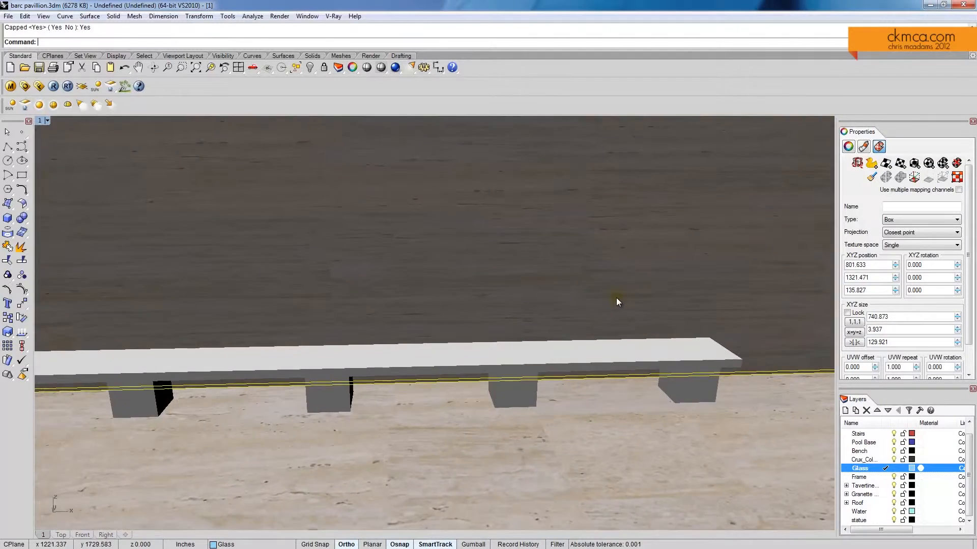
scroll(678, 301, up, 4)
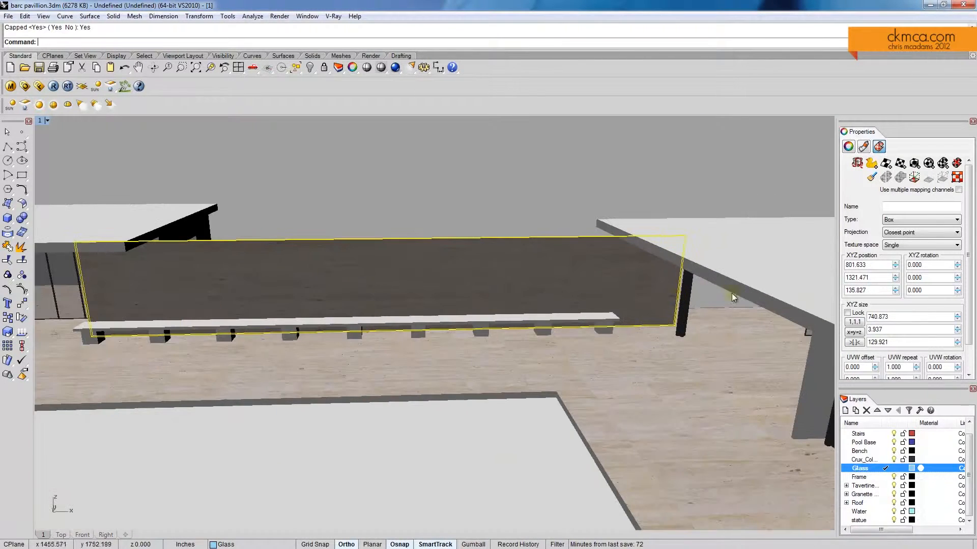
scroll(684, 309, up, 2)
Set the X and Y sizes of the bench wall's box mapping to 400 and check the texture
double_click(907, 318)
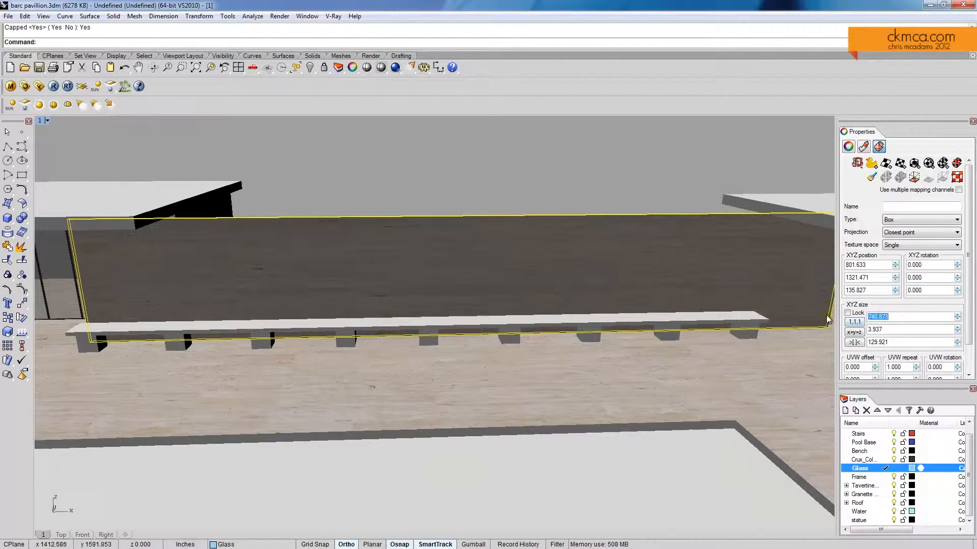
text(400)
double_click(889, 330)
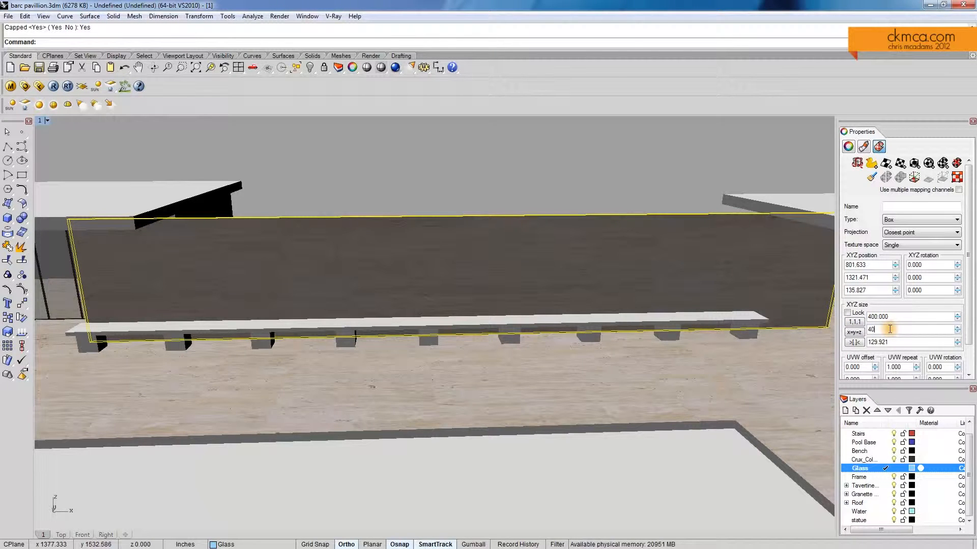
scroll(624, 261, up, 4)
scroll(624, 260, down, 2)
right_drag(624, 261, 504, 301)
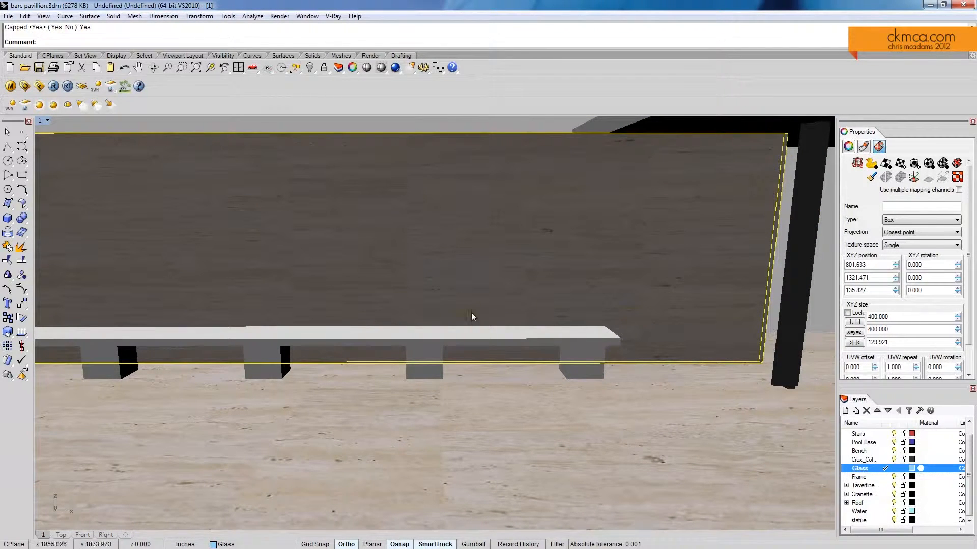
Set the box mapping's Y size to 40 and its Z size to 400, trying 40 for Z first
double_click(896, 330)
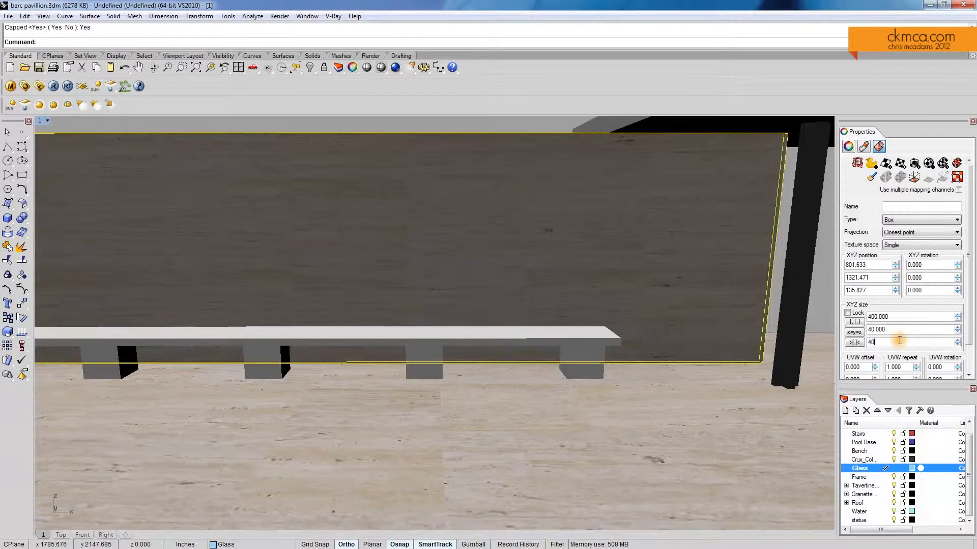
double_click(898, 342)
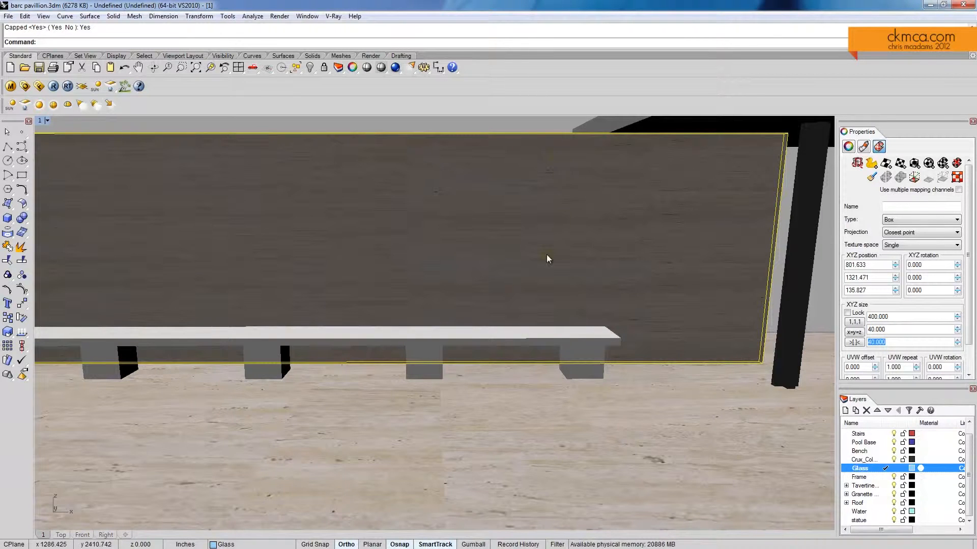
double_click(887, 343)
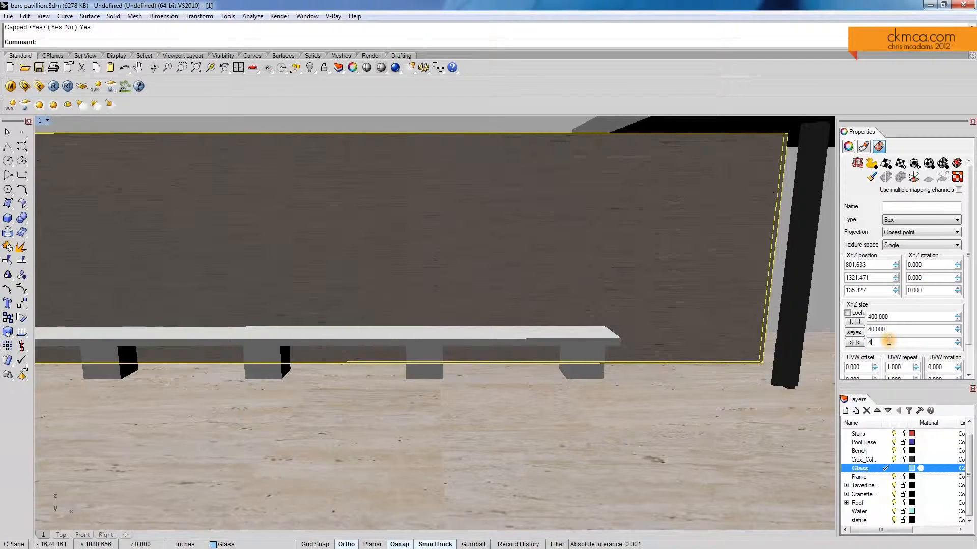
text(400)
key(Return)
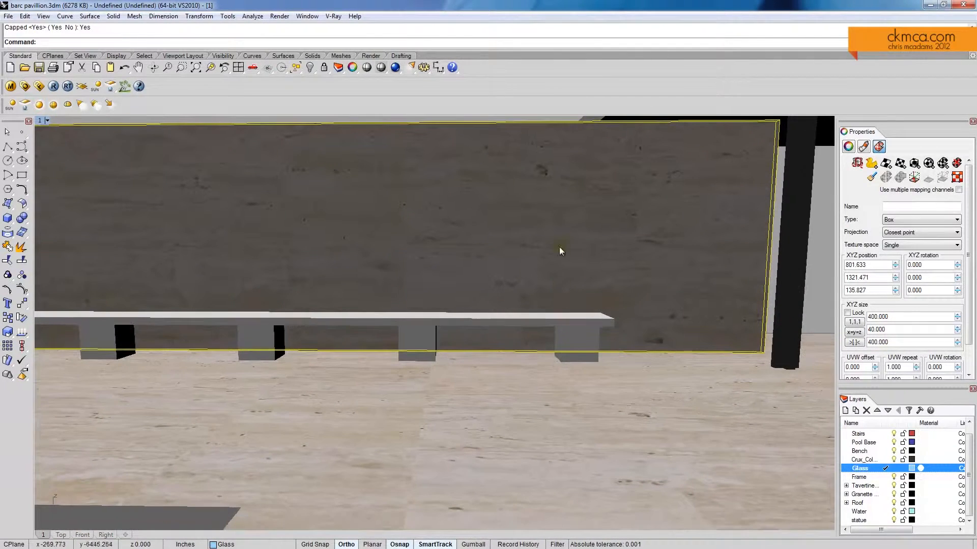
Set the box mapping's Y size to 400 and compare the wall's stone pattern with the floor's
double_click(902, 330)
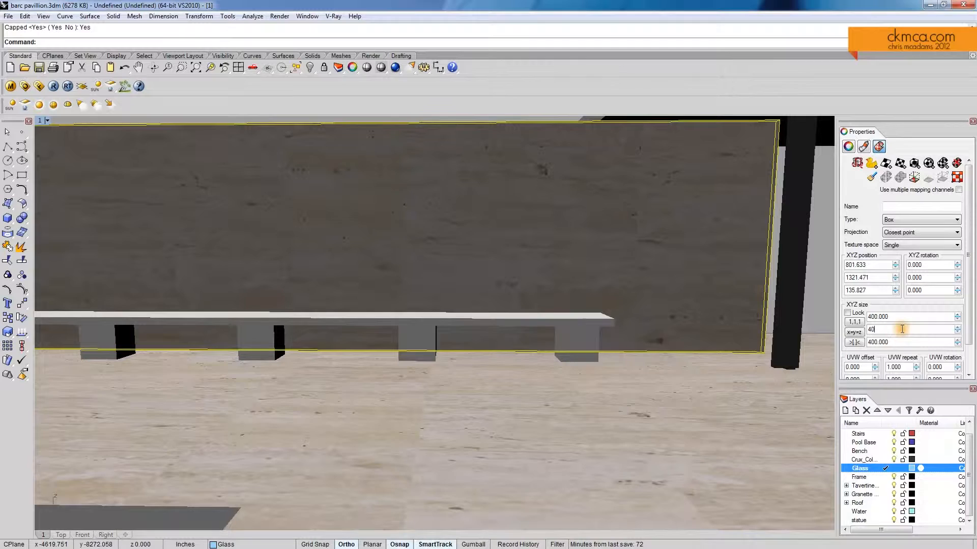
click(902, 331)
shift+right_drag(493, 229, 556, 302)
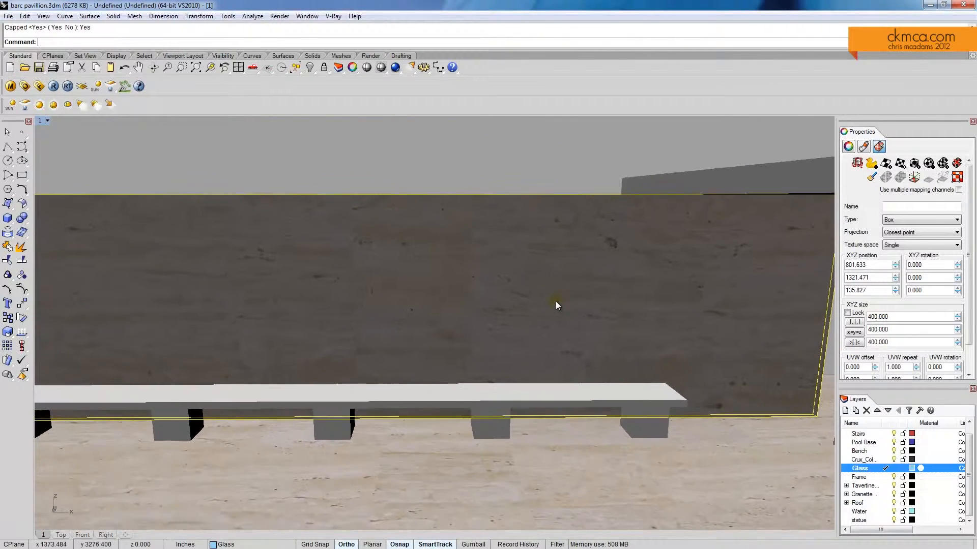
scroll(645, 386, up, 5)
shift+right_drag(645, 386, 591, 303)
right_drag(433, 305, 435, 323)
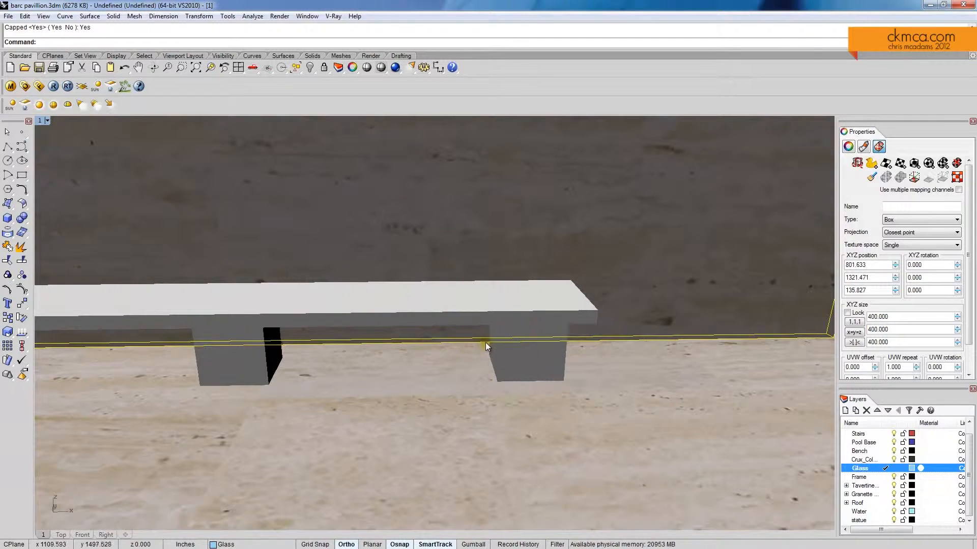
right_drag(239, 425, 358, 289)
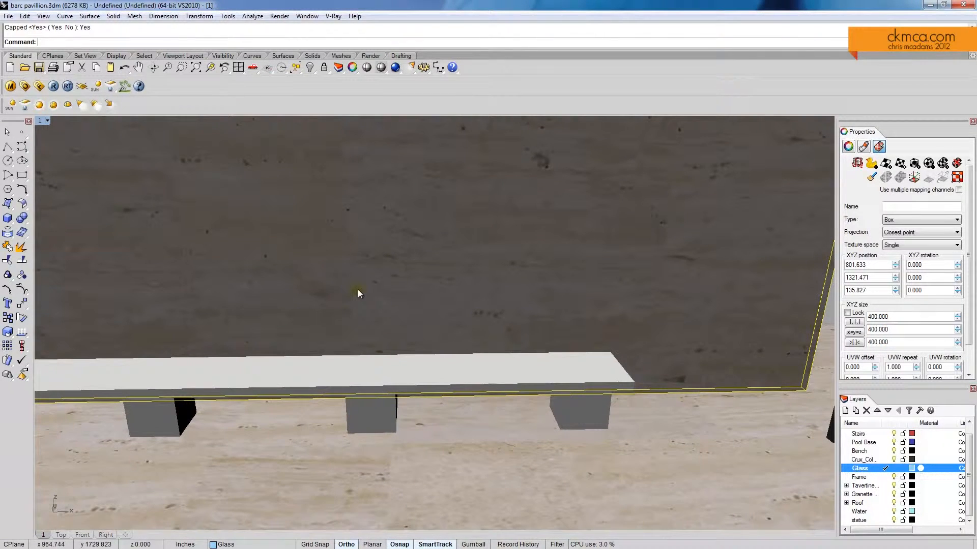
Shift the box mapping's X position to 820.133 and check the wall's stone joints against the floor's
drag(895, 263, 892, 152)
drag(889, 109, 890, 108)
drag(896, 263, 896, 210)
drag(896, 251, 875, 136)
click(896, 262)
drag(895, 263, 898, 254)
right_drag(386, 367, 363, 378)
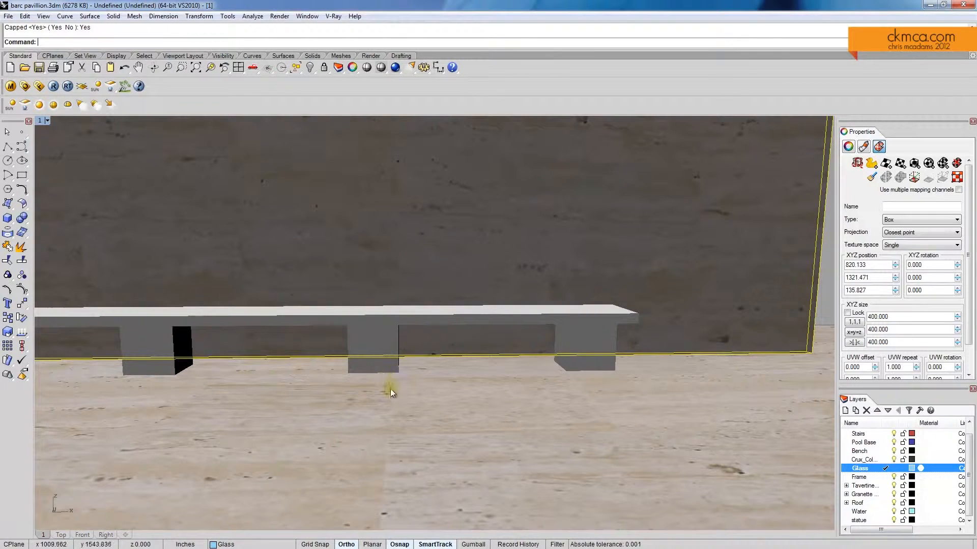
right_drag(417, 324, 416, 371)
Apply the T_stone material to the wall enclosing the pool, then deselect it and check the stone pattern
scroll(416, 371, down, 10)
shift+right_drag(343, 424, 382, 283)
scroll(484, 348, up, 6)
scroll(382, 283, down, 4)
scroll(383, 283, down, 1)
shift+right_drag(170, 244, 262, 265)
click(333, 262)
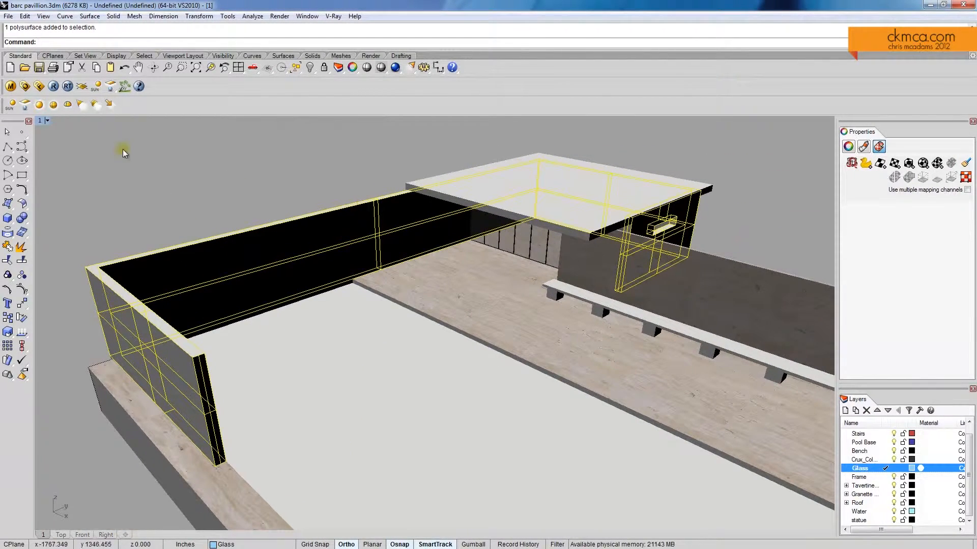
click(11, 87)
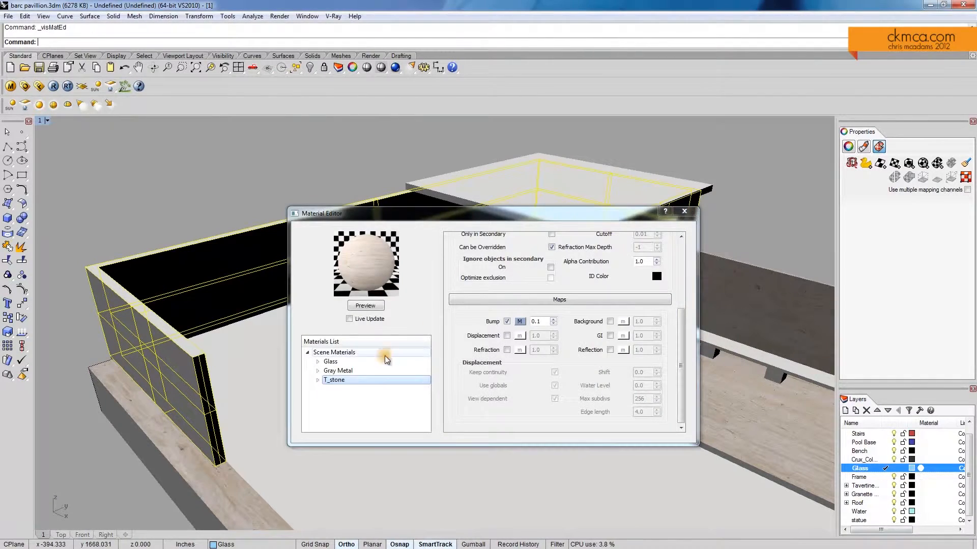
right_click(349, 380)
click(428, 465)
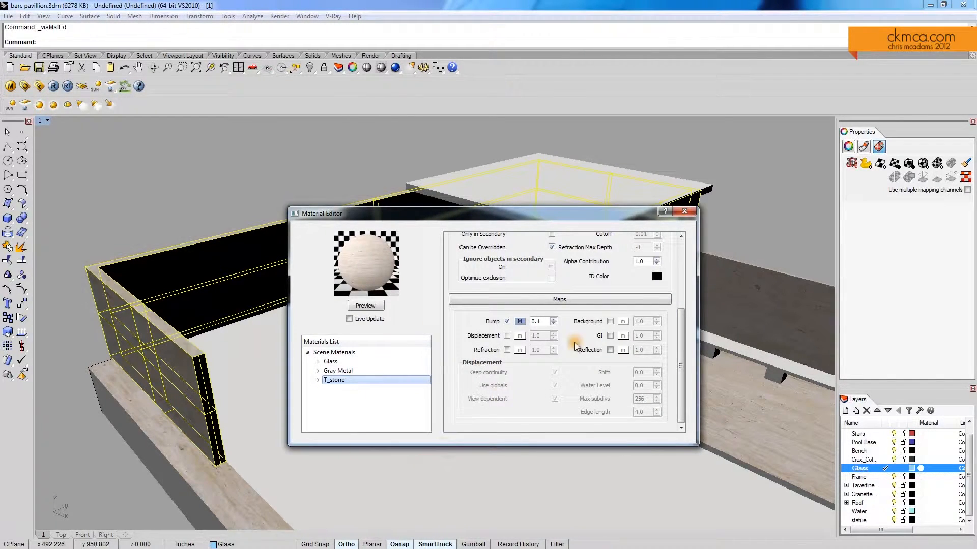
click(684, 212)
right_drag(684, 211, 199, 265)
scroll(200, 264, up, 4)
click(185, 222)
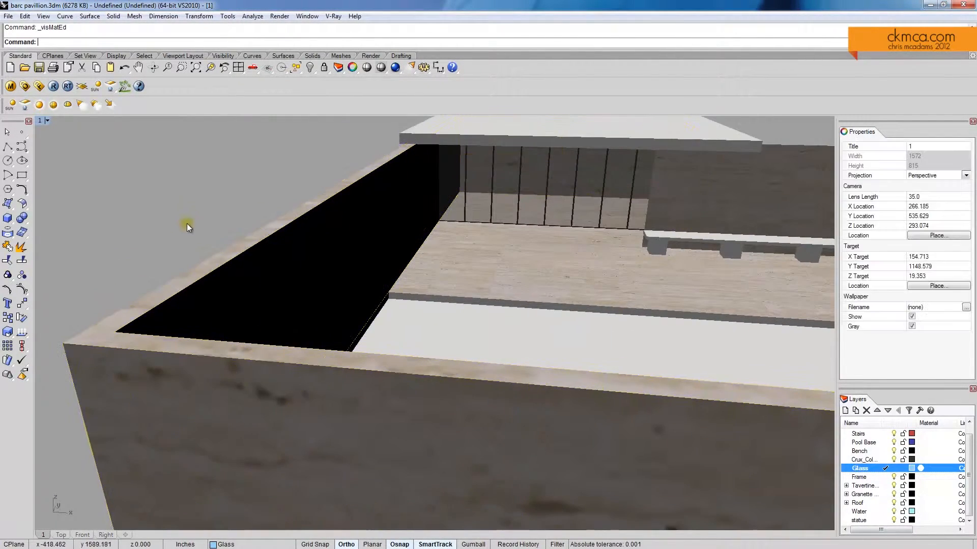
Apply capped box mapping to the wall enclosing the pool, using its bounding box in World coordinates
scroll(185, 222, down, 4)
click(207, 284)
click(604, 197)
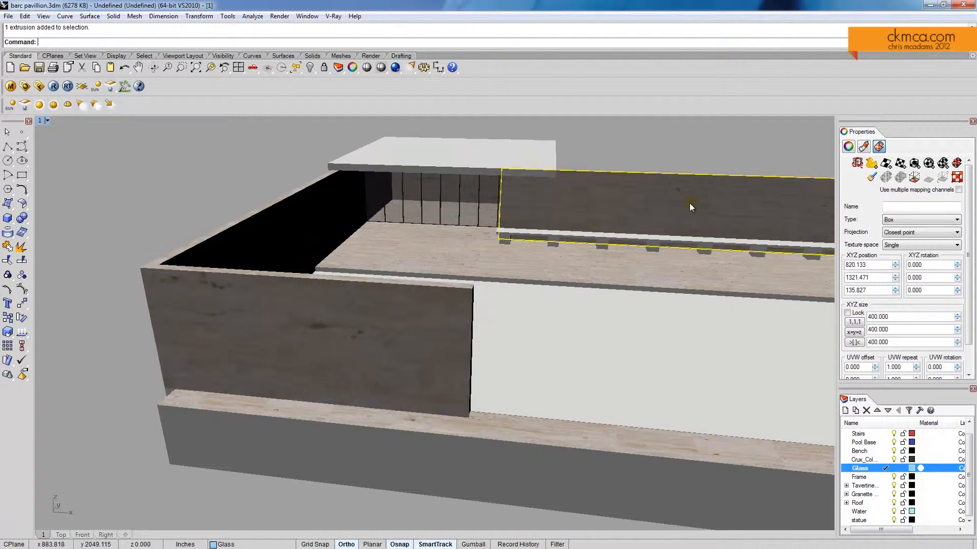
click(176, 290)
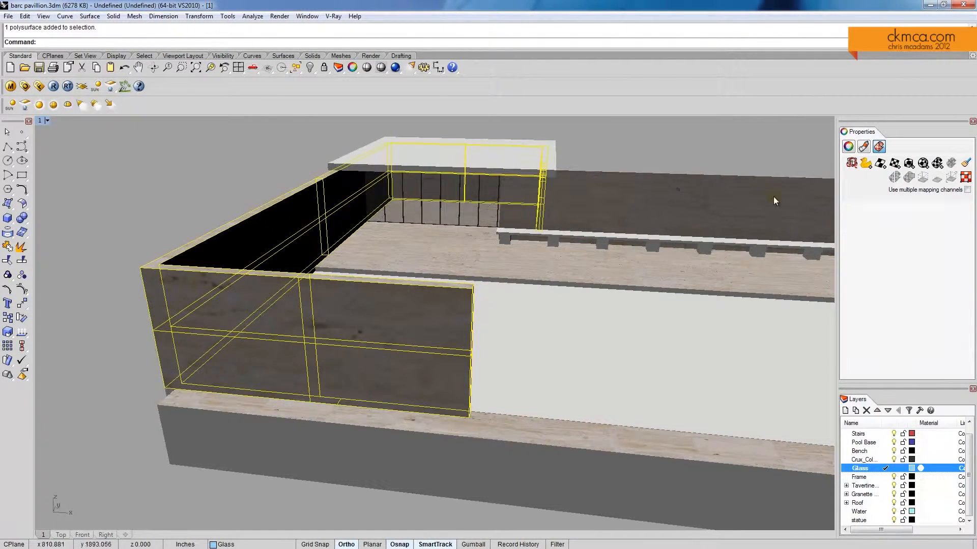
click(909, 163)
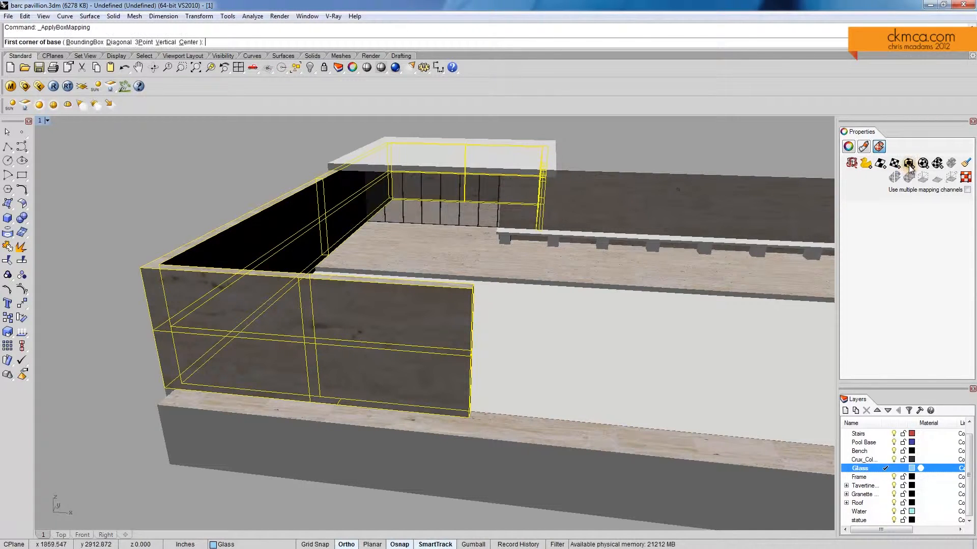
click(84, 42)
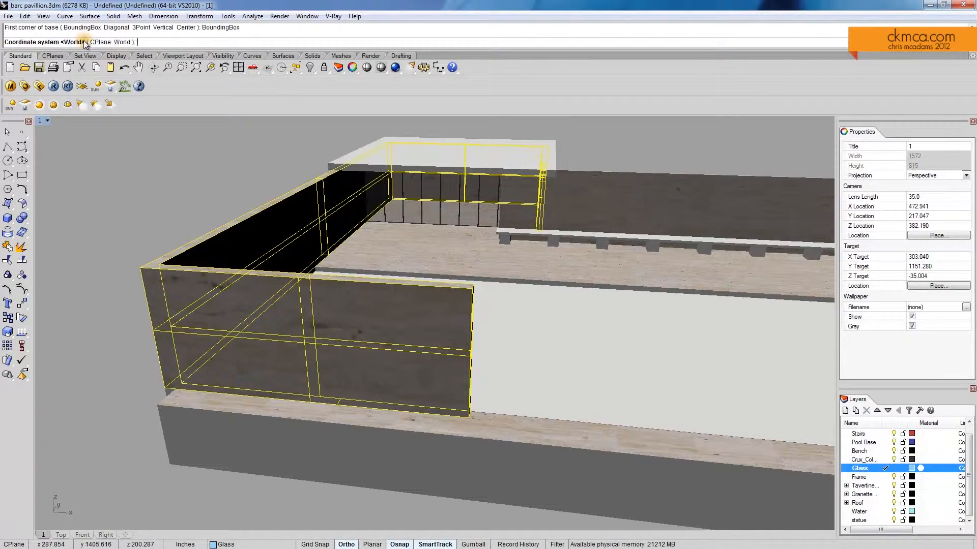
click(122, 42)
click(51, 42)
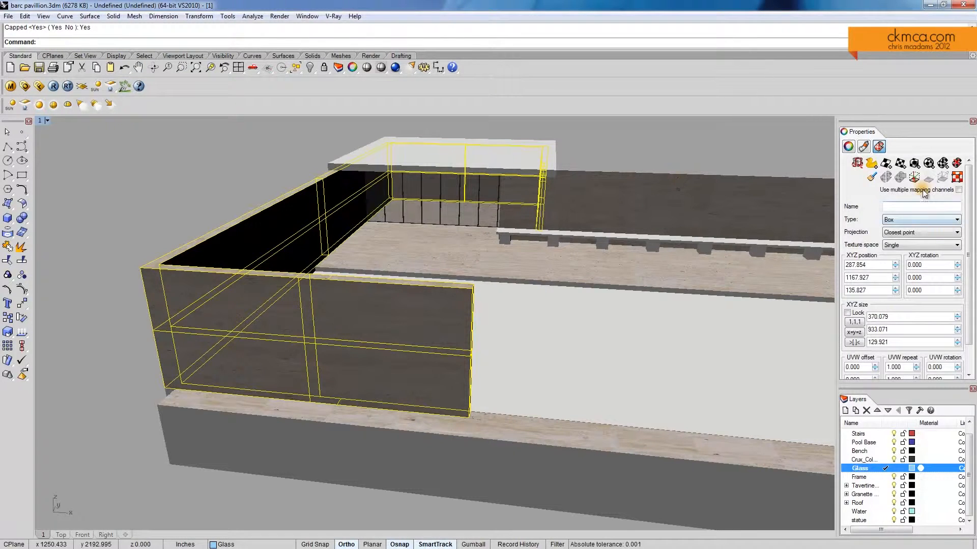
Match the pool wall's texture mapping to the long wall behind the bench and check its stone joints against the floor
click(871, 178)
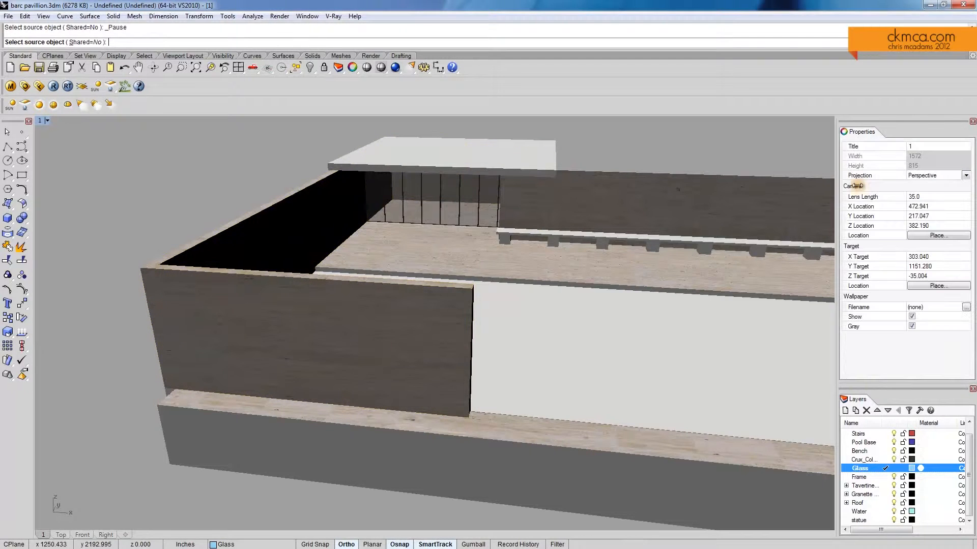
click(735, 195)
right_drag(638, 209, 617, 211)
scroll(275, 196, up, 8)
right_drag(433, 278, 567, 226)
right_drag(540, 276, 530, 387)
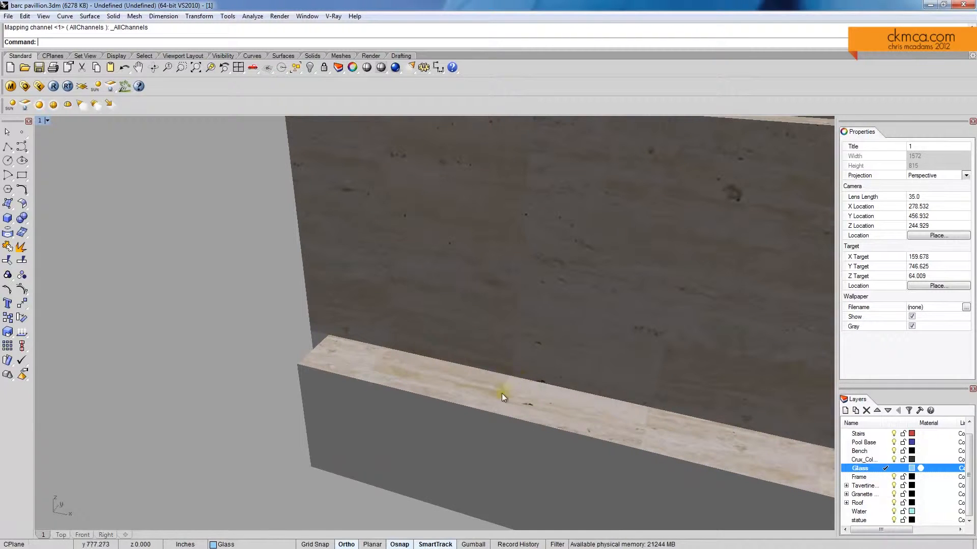
Select all the stair treads and apply the T_stone material to them
scroll(654, 408, down, 6)
shift+right_drag(654, 407, 292, 357)
right_drag(293, 357, 592, 379)
scroll(459, 299, down, 5)
shift+right_drag(592, 379, 336, 337)
mouse_move(336, 337)
right_down()
mouse_move(510, 333)
mouse_move(583, 363)
mouse_move(335, 342)
right_up()
right_drag(336, 342, 571, 401)
scroll(534, 400, up, 7)
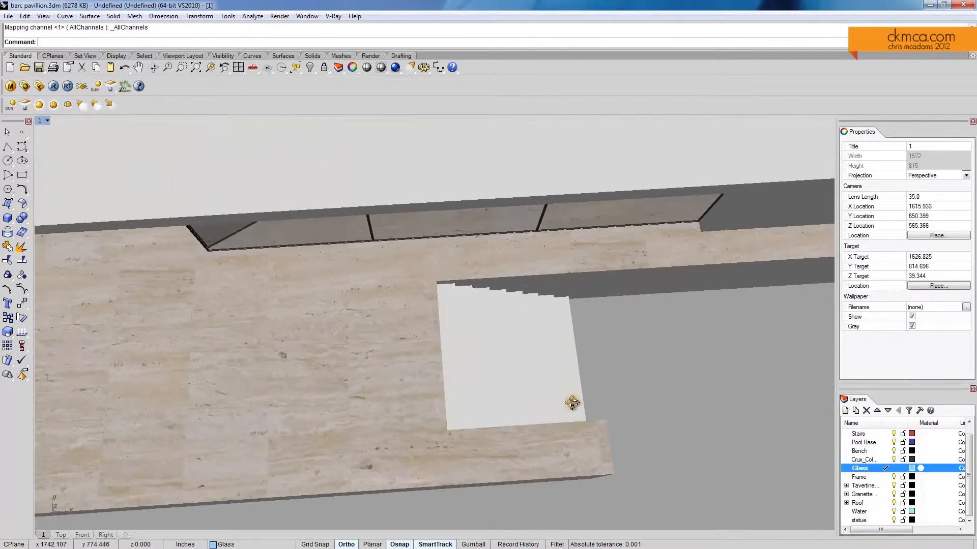
drag(618, 385, 511, 363)
drag(453, 344, 454, 343)
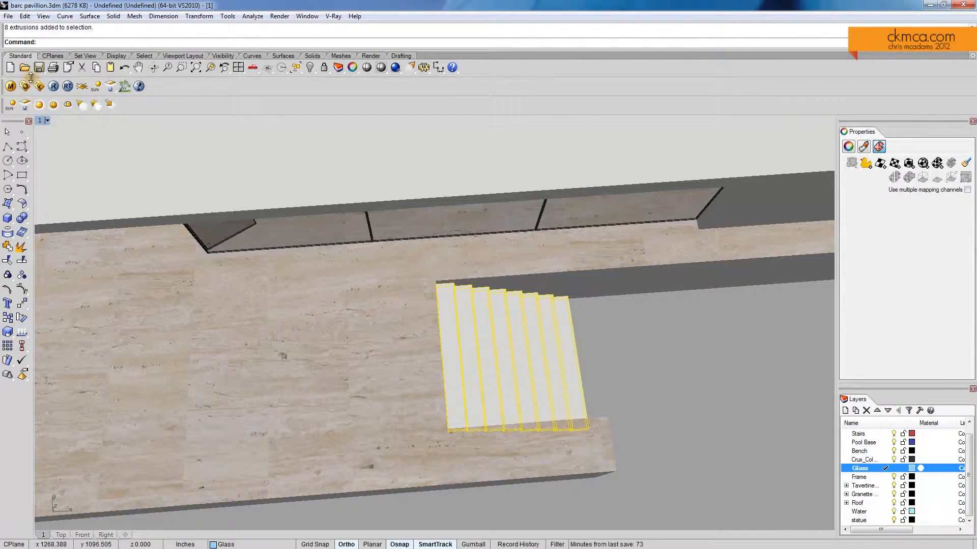
click(11, 86)
right_click(360, 380)
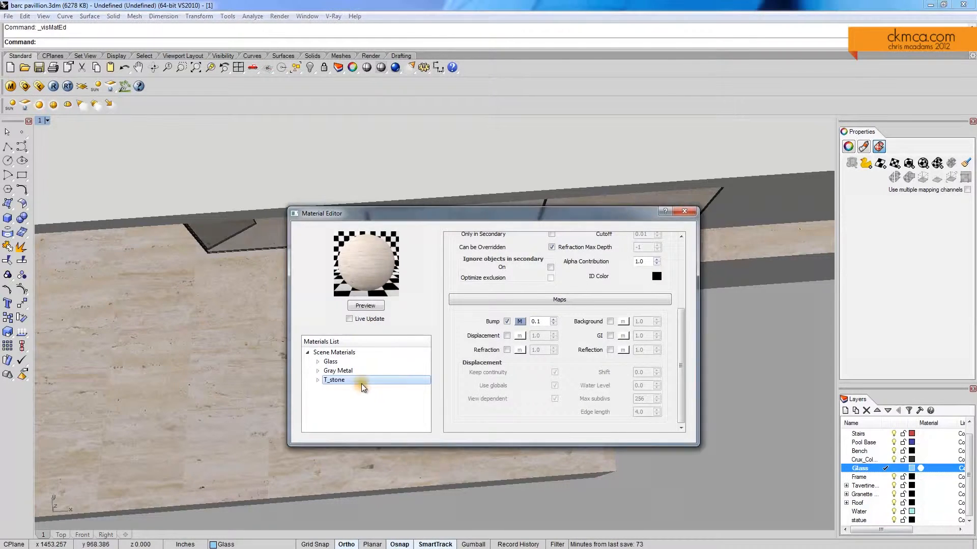
click(435, 476)
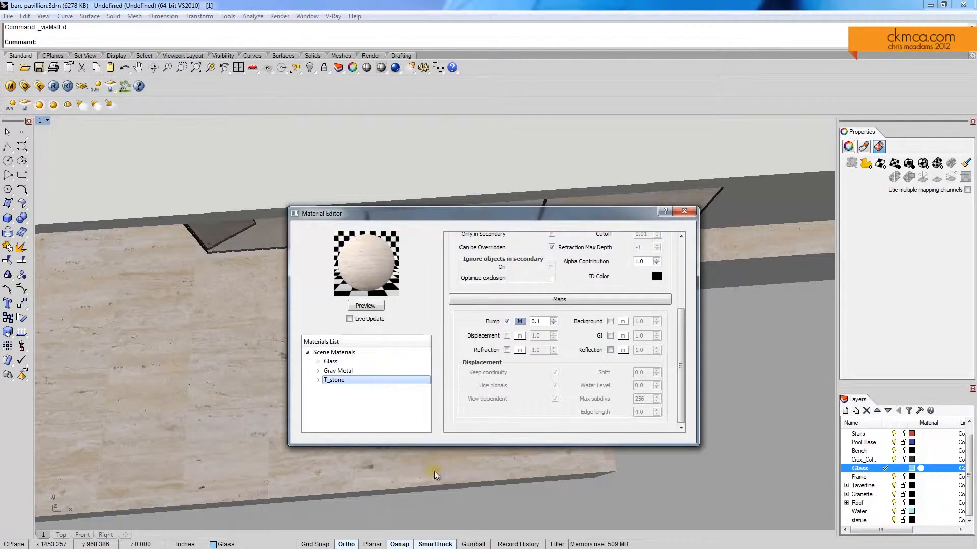
click(684, 211)
Give the stairs a capped World bounding-box mapping and match it to the mapping of an already textured travertine wall
click(908, 164)
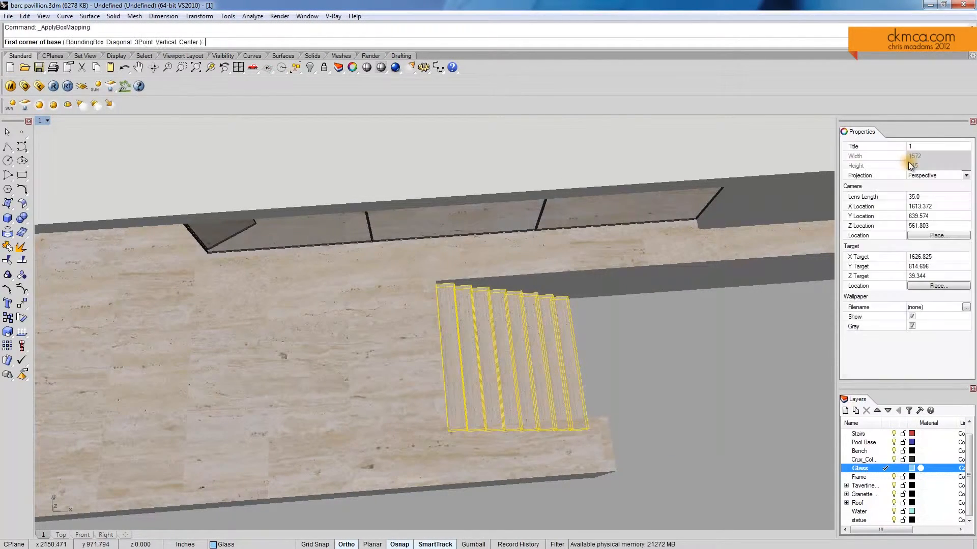
click(83, 42)
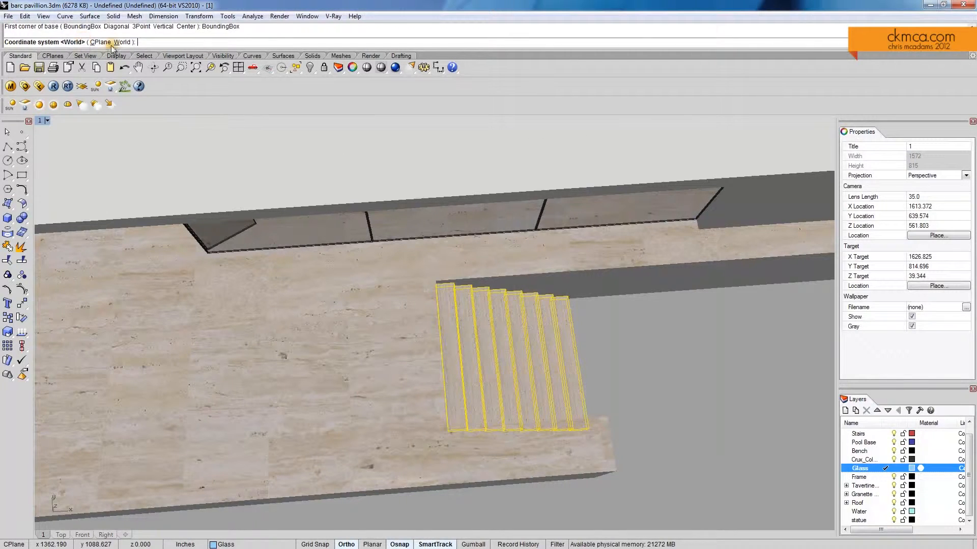
click(124, 42)
click(56, 42)
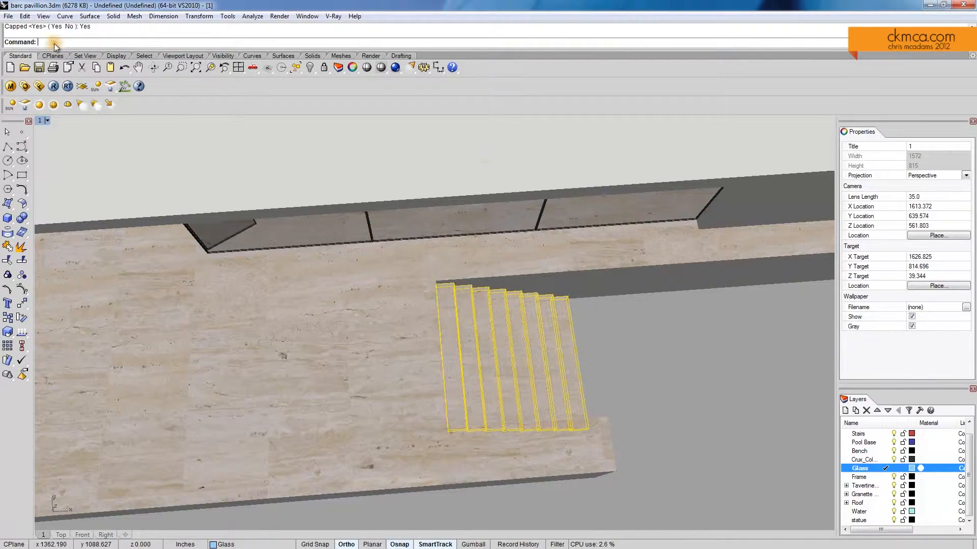
click(865, 163)
scroll(408, 344, down, 5)
click(363, 193)
Select all objects on the Bench layer and apply the T_stone material to them
right_drag(366, 189, 429, 159)
scroll(374, 264, up, 5)
shift+right_drag(374, 270, 631, 234)
right_drag(510, 321, 119, 375)
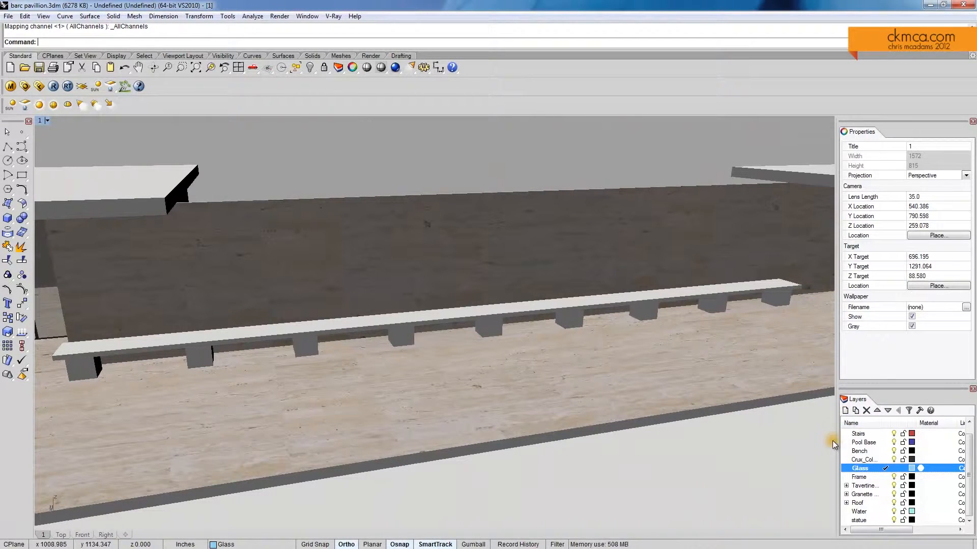
click(861, 451)
right_click(857, 453)
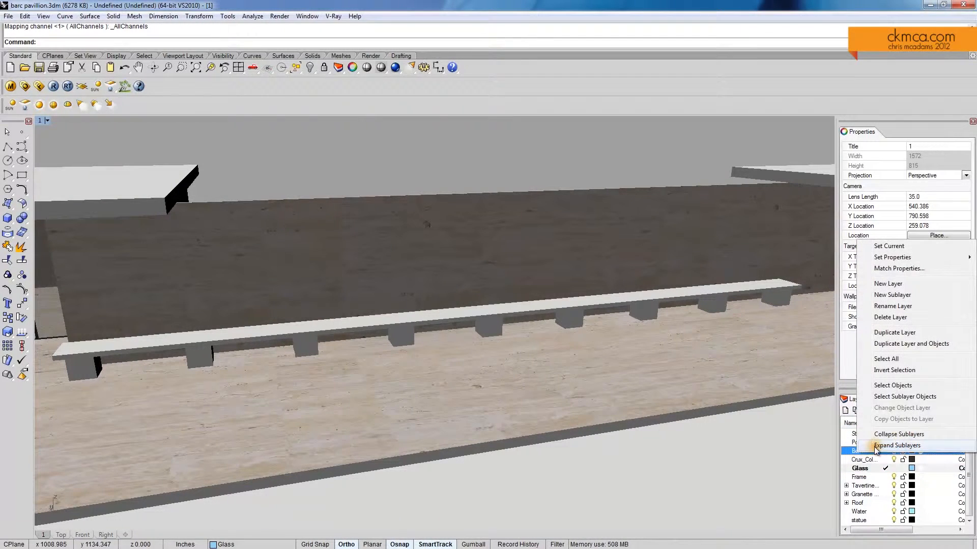
click(900, 386)
shift+right_drag(413, 368, 478, 367)
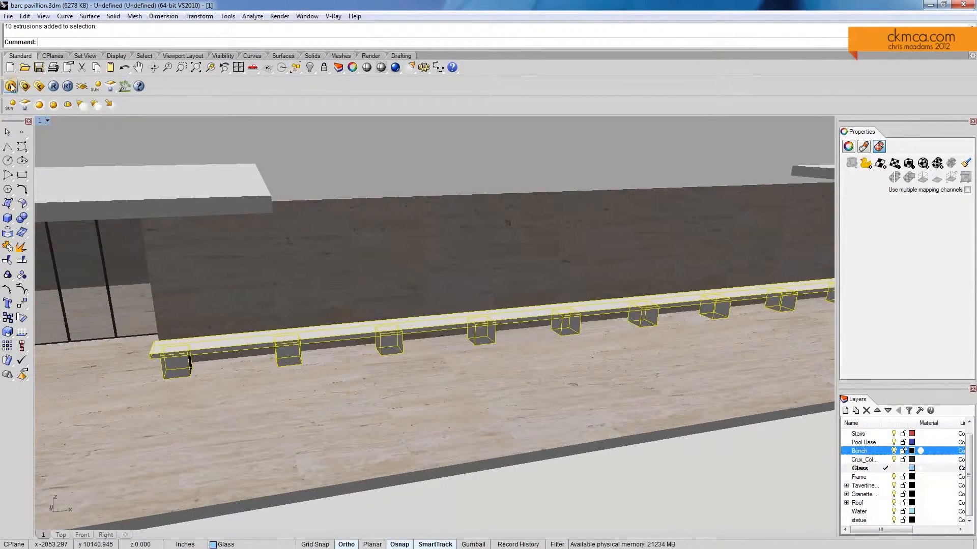
click(10, 86)
right_click(350, 379)
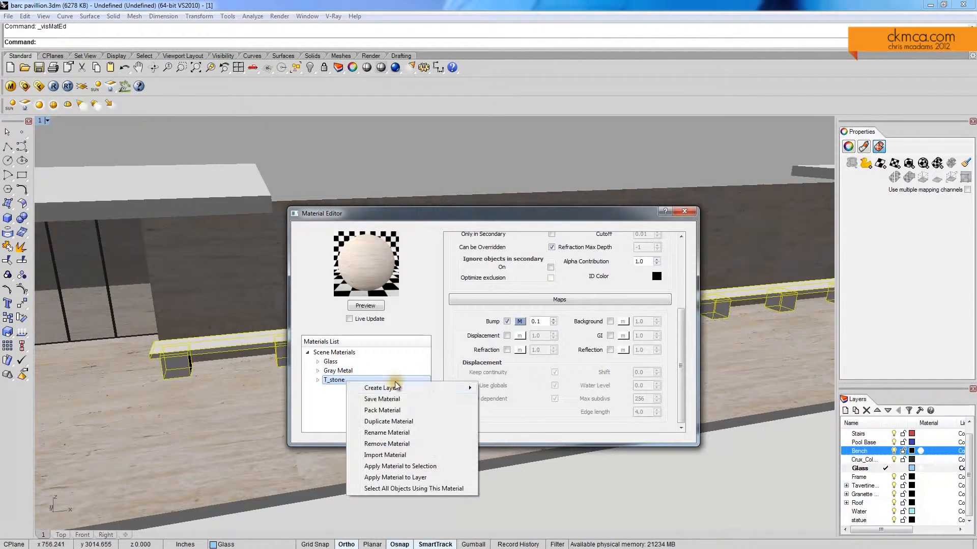
click(407, 465)
click(683, 212)
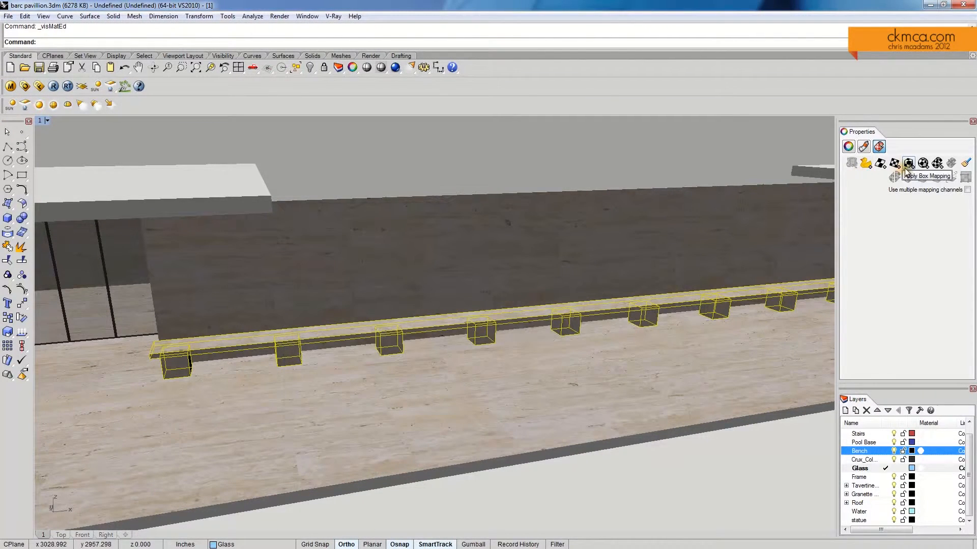
Give the bench a capped World bounding-box mapping and match it to the mapping of the long wall behind it
click(907, 166)
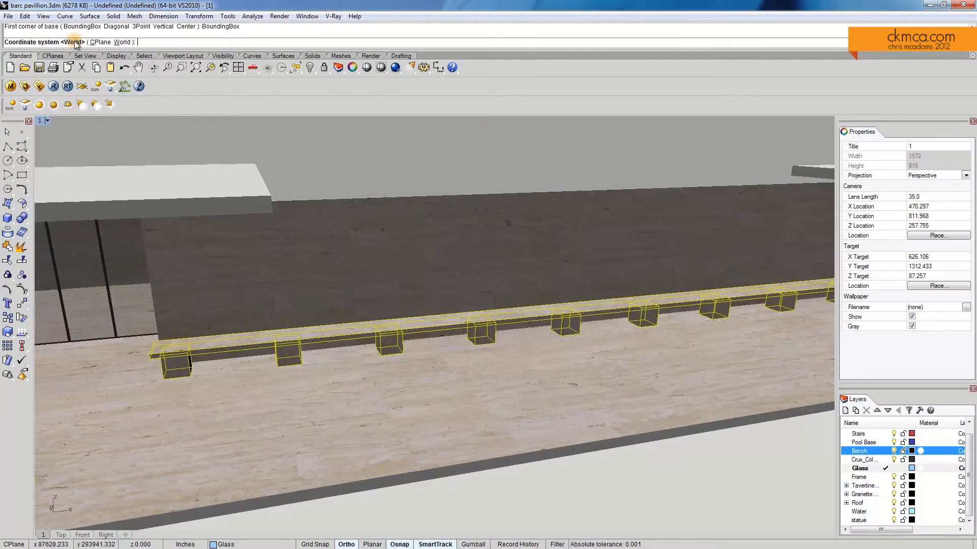
click(122, 42)
click(55, 42)
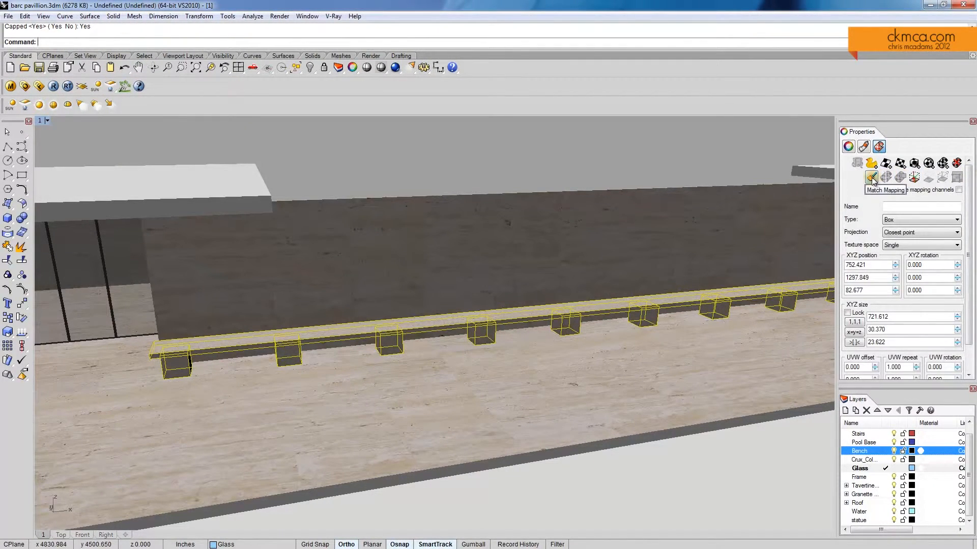
click(872, 179)
click(642, 193)
Render the pavilion with V-Ray from slightly behind saved view 1, review the stone textures, and close the frame buffer
right_drag(630, 170, 508, 306)
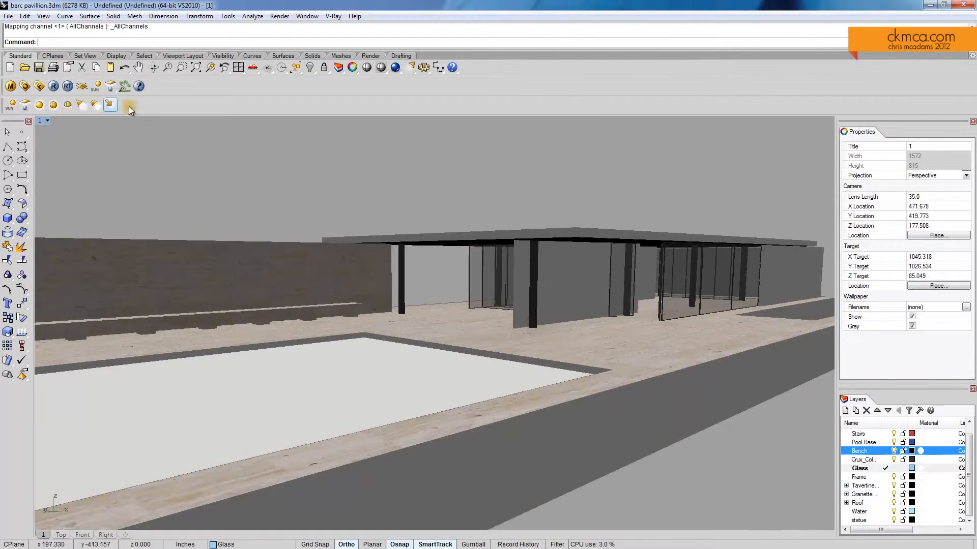
click(39, 120)
mouse_move(88, 305)
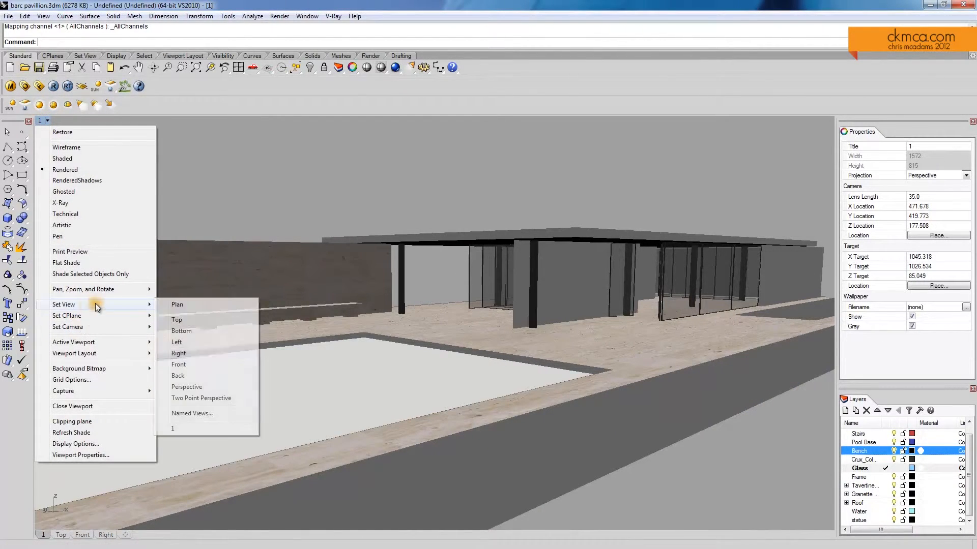
click(201, 427)
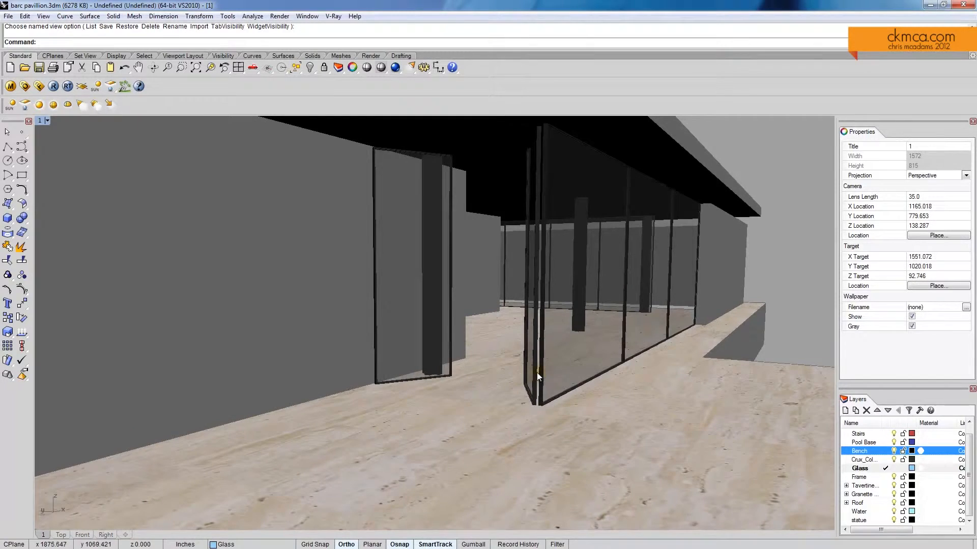
scroll(587, 307, down, 1)
right_drag(586, 307, 587, 308)
scroll(589, 305, down, 1)
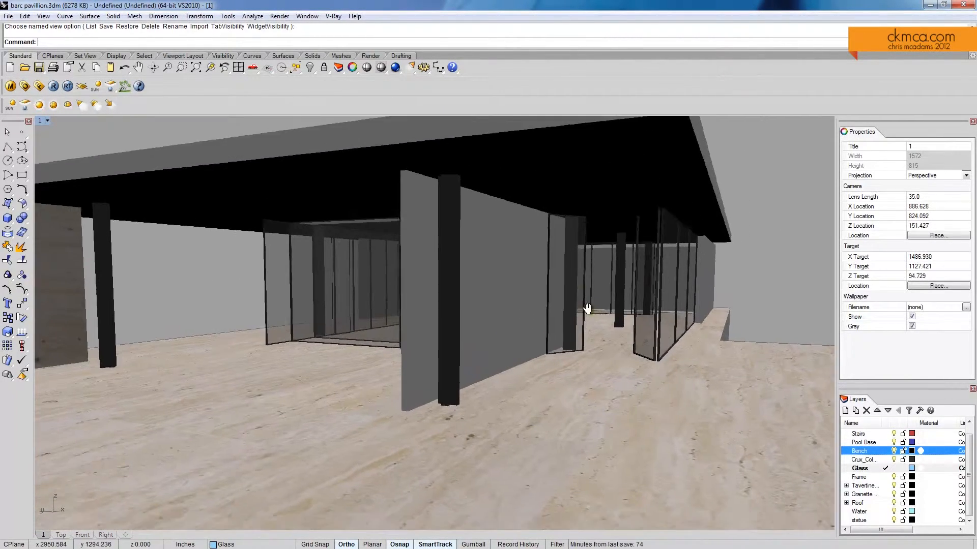
click(54, 87)
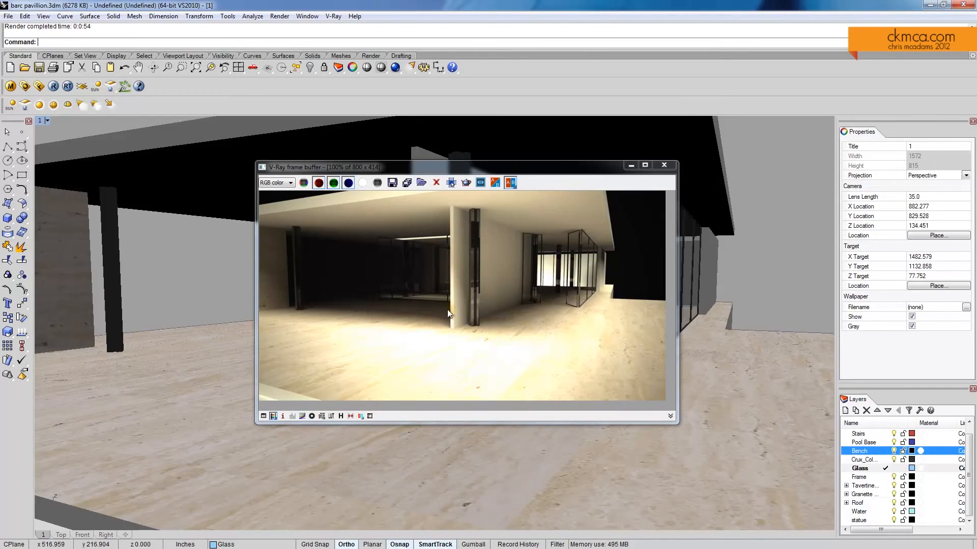
click(664, 166)
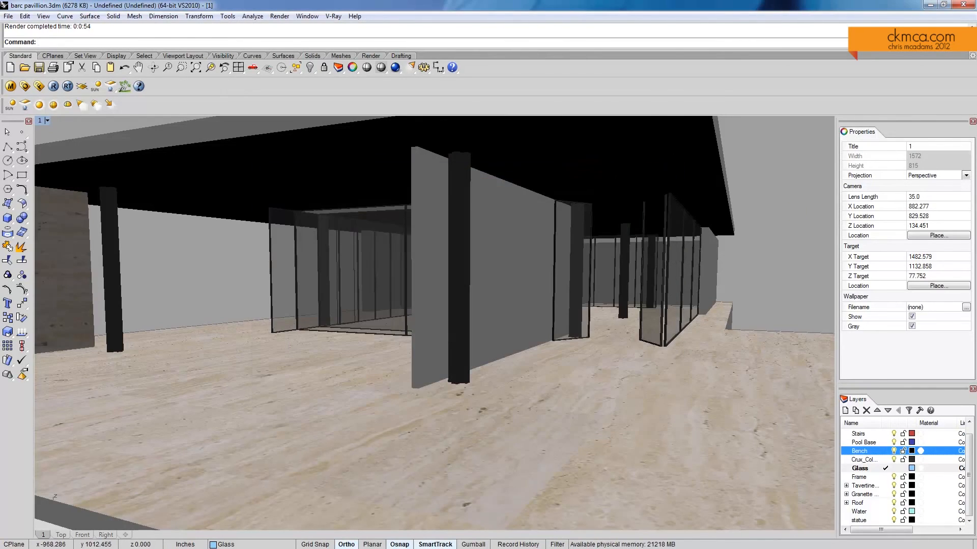